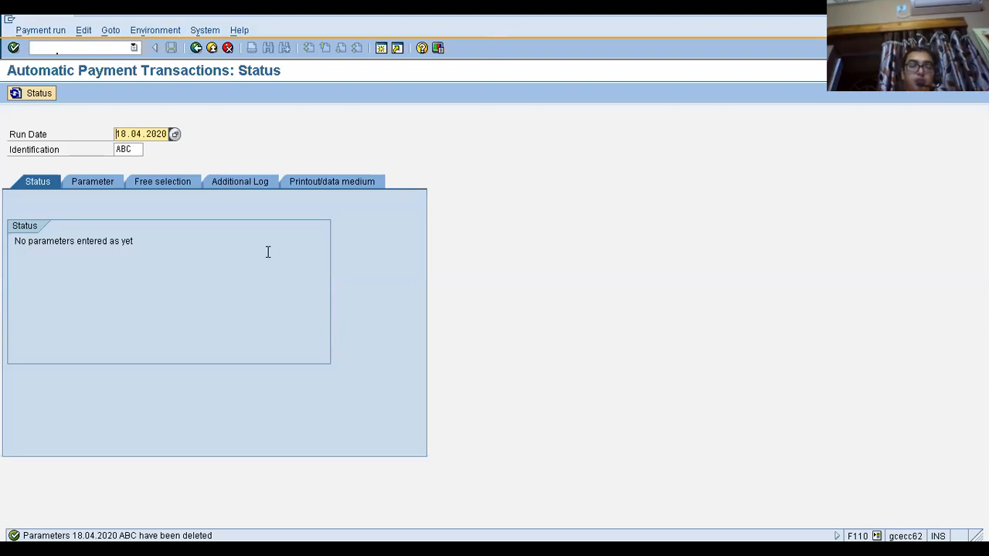
In the payment run parameters, enter company code ABC with payment method F and next payment date 31.12.9999.
{"action": "mouse_move", "coordinate": [587, 20]}
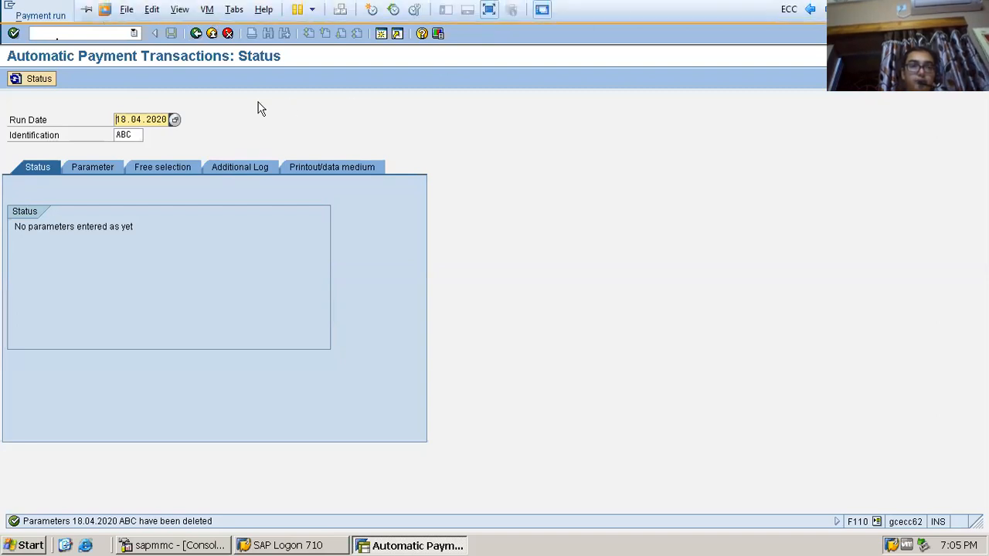
{"action": "left_click", "coordinate": [150, 119]}
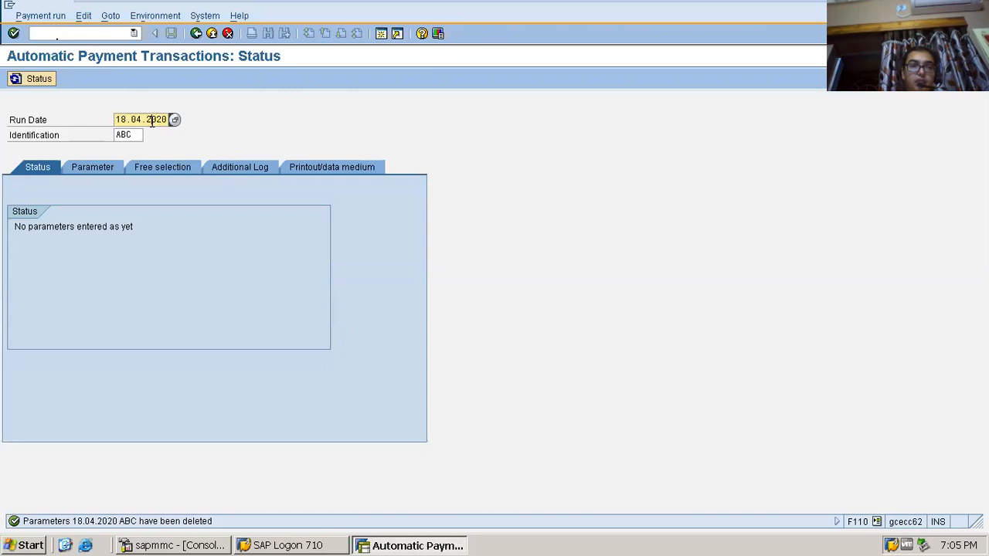
{"action": "left_click", "coordinate": [100, 165]}
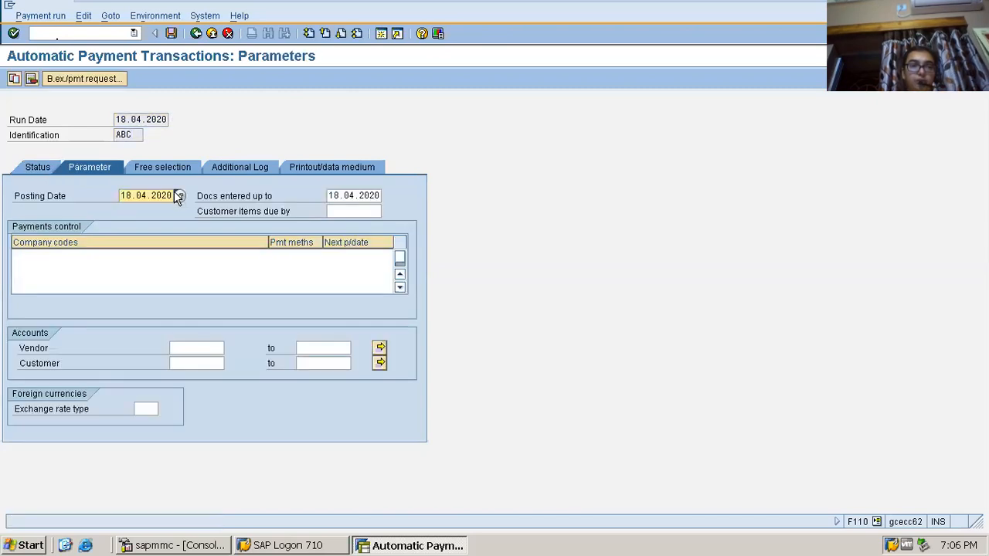
{"action": "left_click", "coordinate": [66, 256]}
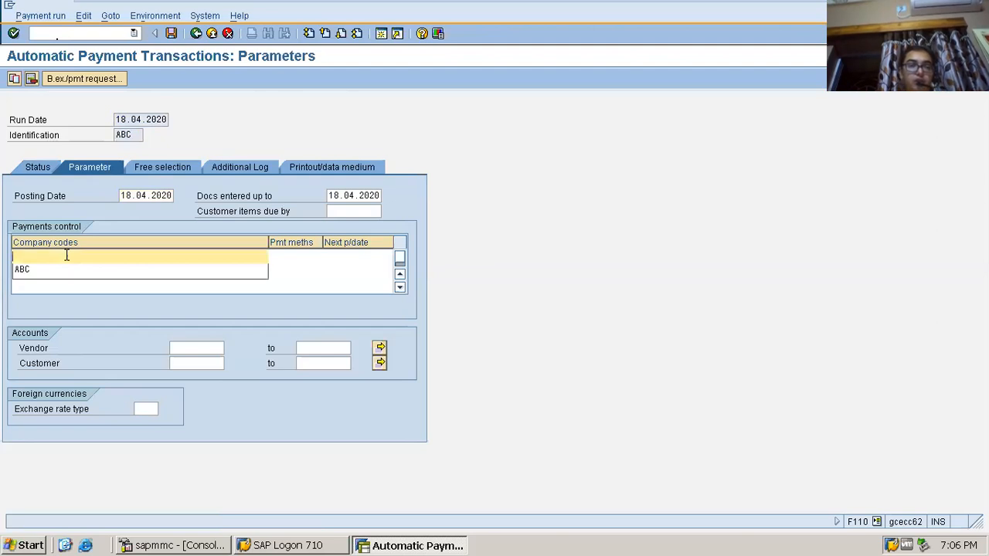
{"action": "left_click", "coordinate": [68, 272]}
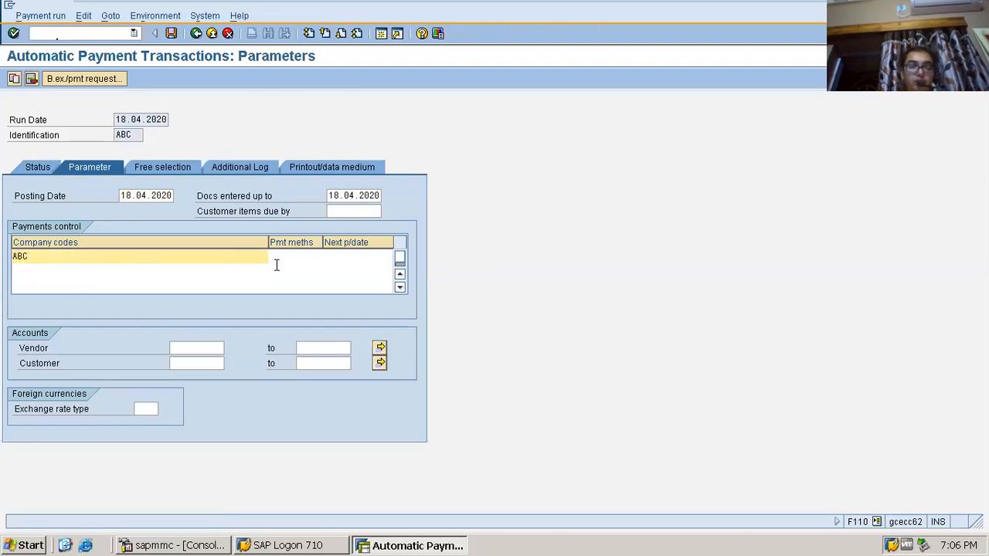
{"action": "left_click", "coordinate": [296, 253]}
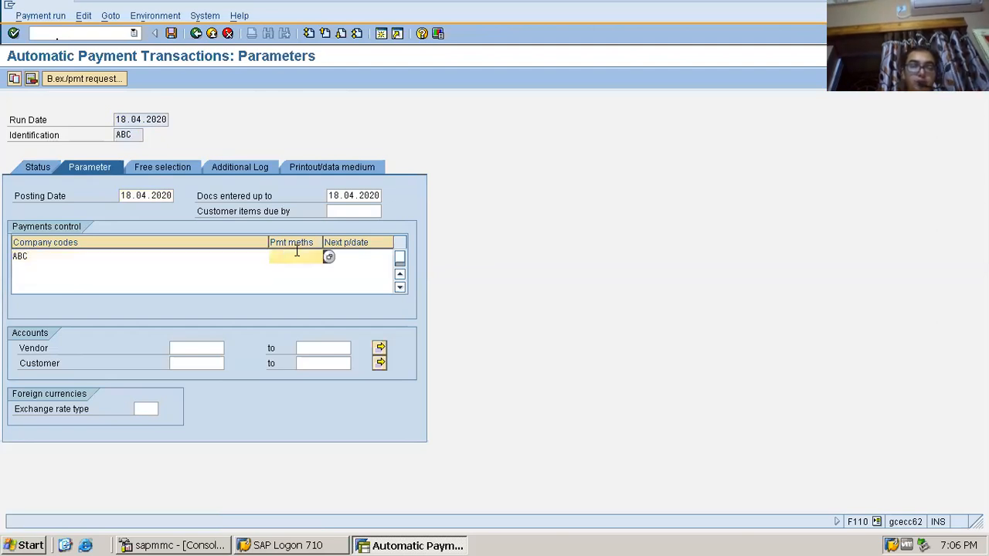
{"action": "left_click", "coordinate": [296, 253]}
{"action": "left_click", "coordinate": [293, 269]}
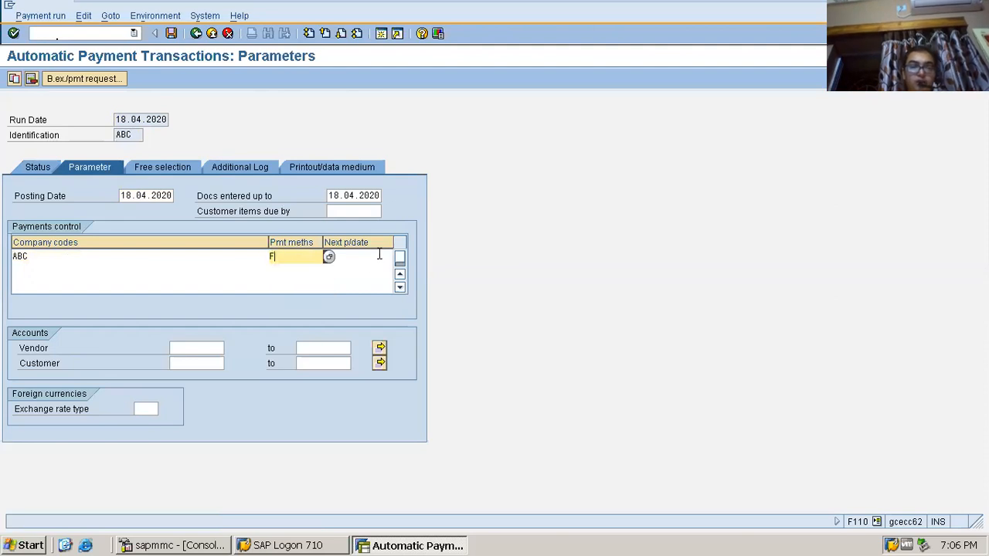
{"action": "left_click", "coordinate": [378, 258]}
{"action": "left_click", "coordinate": [379, 258]}
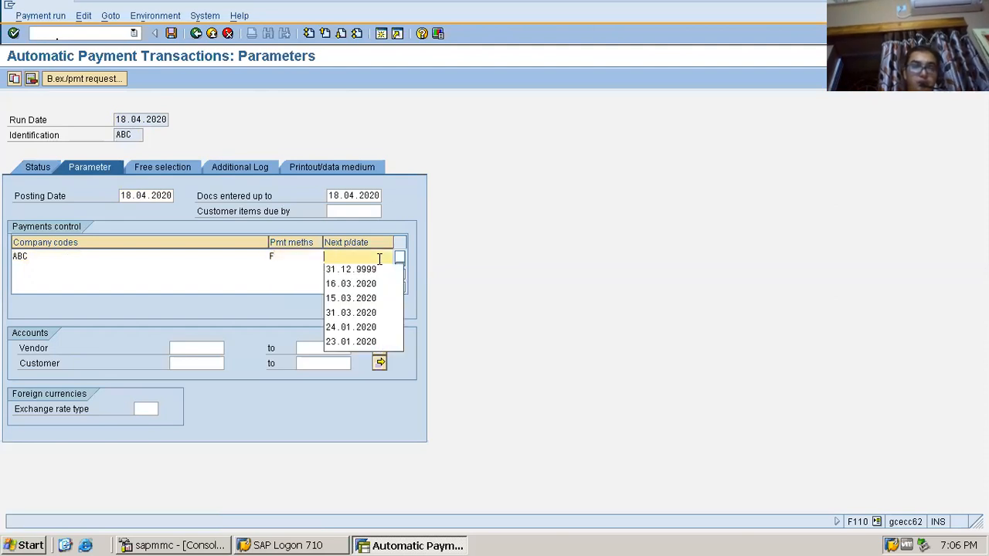
{"action": "left_click", "coordinate": [381, 272]}
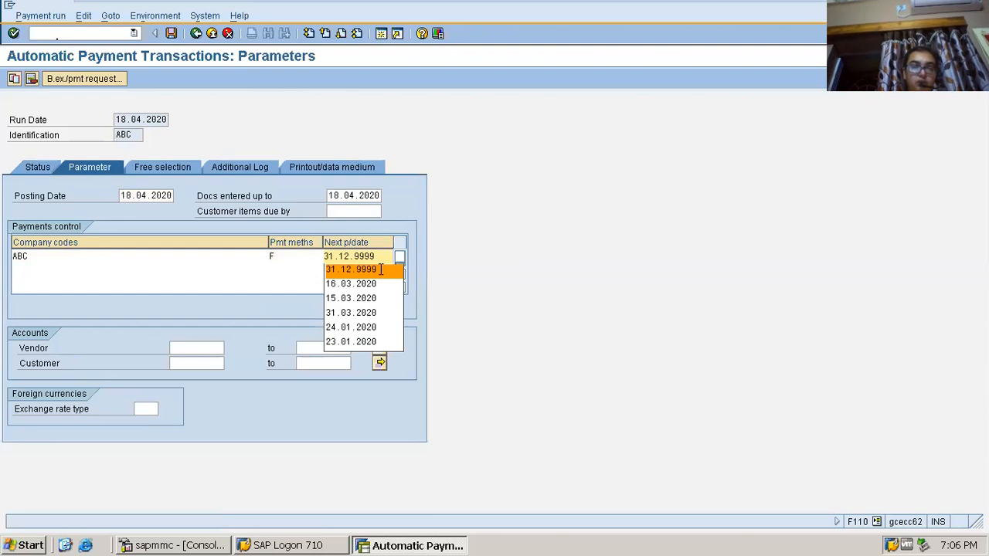
Restrict the payment run to a single vendor by entering the same vendor account number at both ends of the range.
{"action": "left_click", "coordinate": [214, 344]}
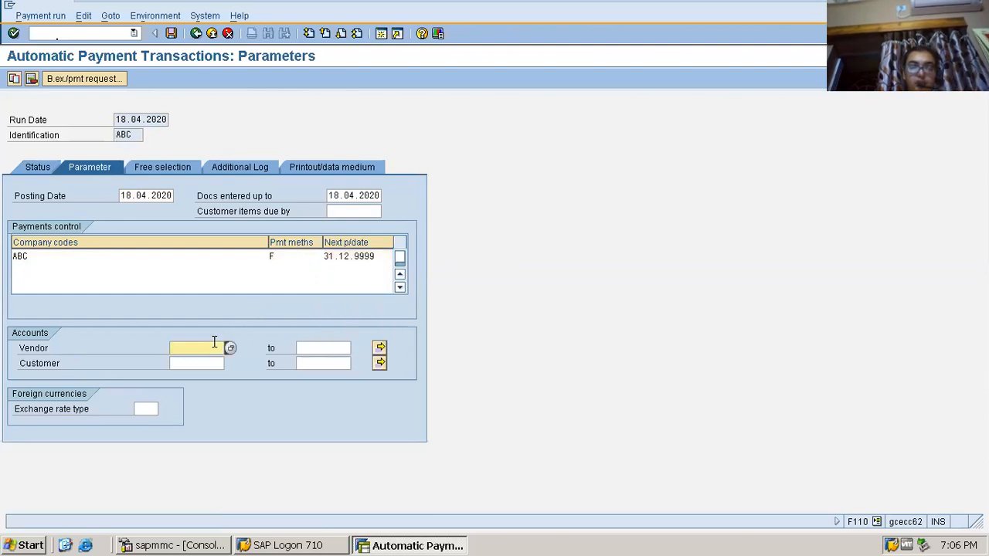
{"action": "type", "text": "501"}
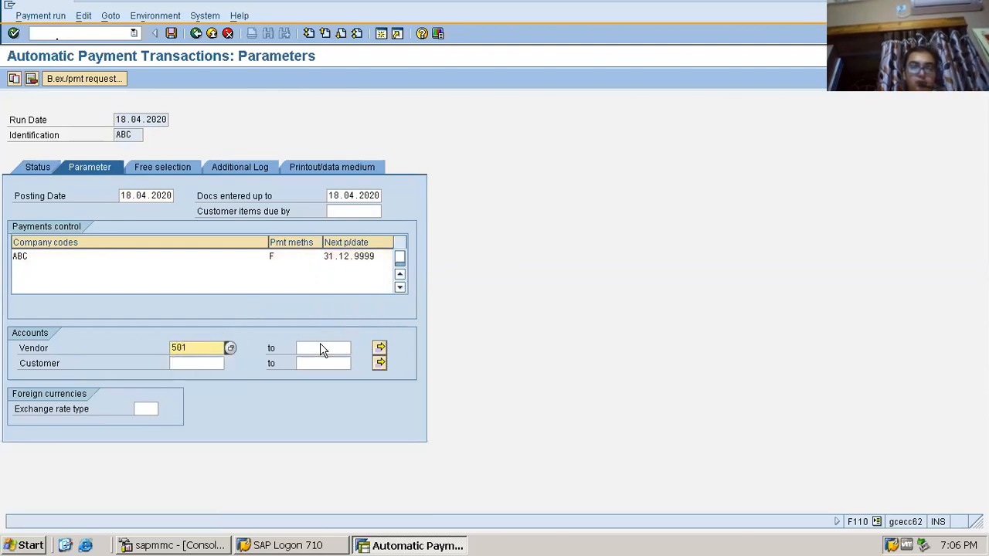
{"action": "left_click", "coordinate": [322, 348]}
{"action": "type", "text": "501"}
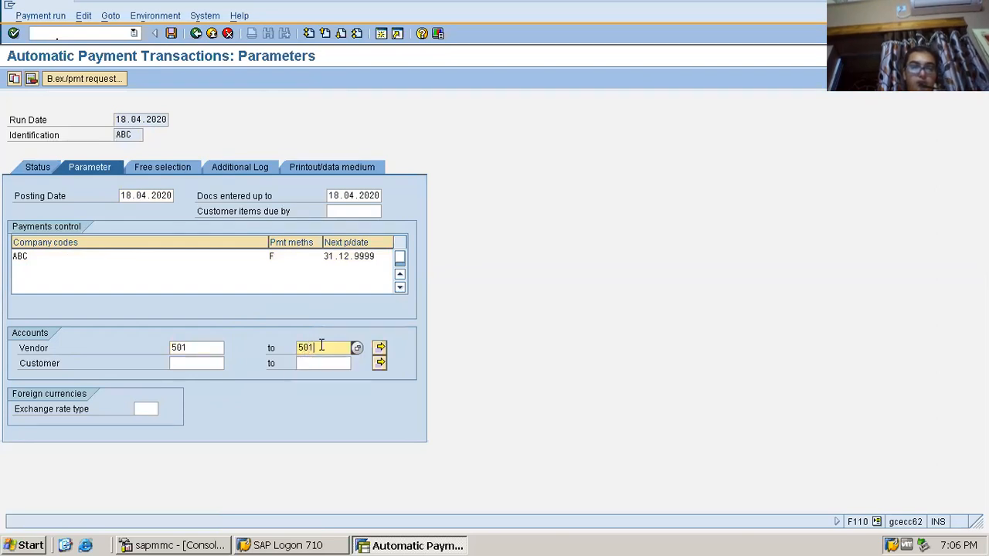
Enable additional logging for the due date check, payment method selection in all cases, and line items of the payment documents.
{"action": "left_click", "coordinate": [241, 167]}
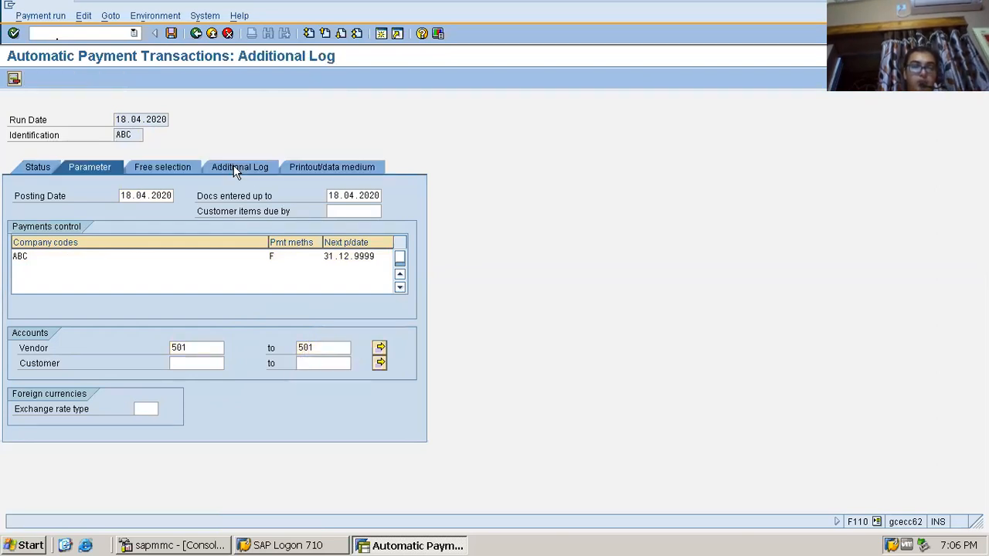
{"action": "left_click", "coordinate": [51, 230]}
{"action": "left_click", "coordinate": [46, 242]}
{"action": "left_click", "coordinate": [36, 274]}
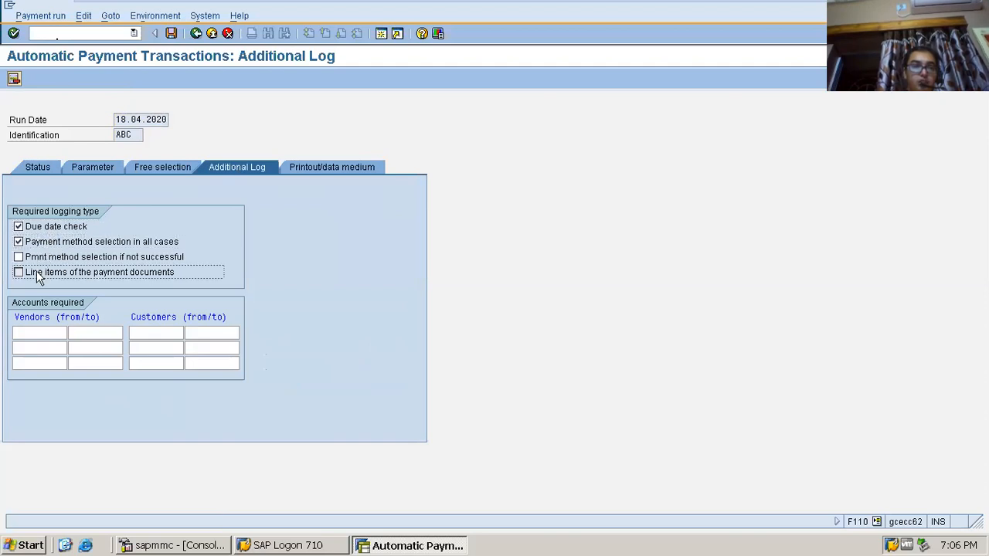
Limit the additional log to the same single vendor account and save the run parameters.
{"action": "left_click", "coordinate": [37, 334]}
{"action": "type", "text": "501"}
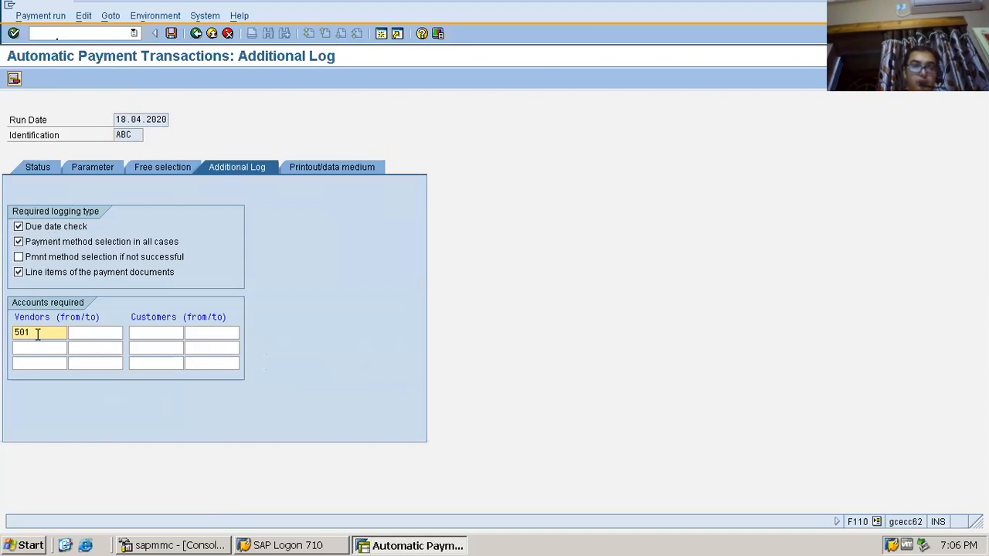
{"action": "left_click", "coordinate": [91, 334]}
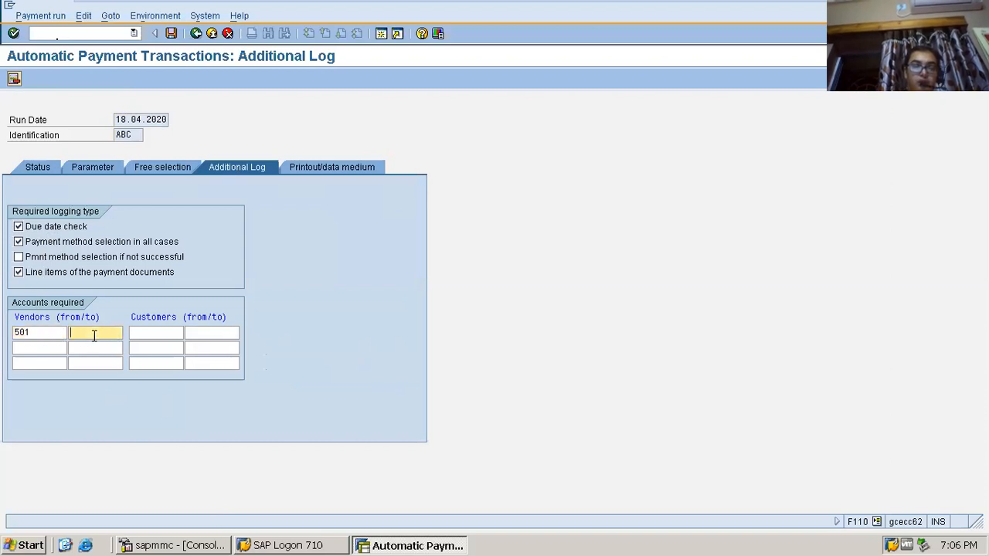
{"action": "type", "text": "501"}
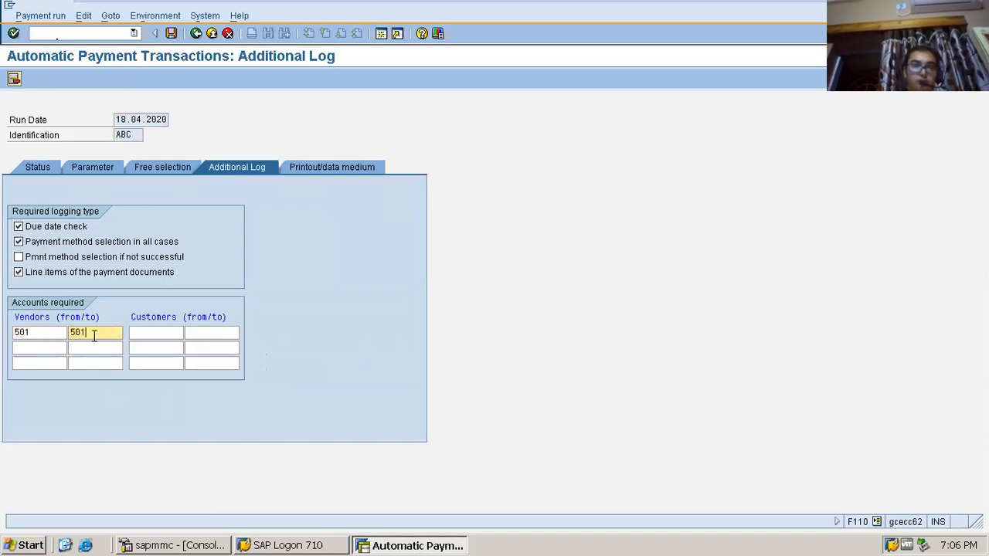
{"action": "left_click", "coordinate": [31, 170]}
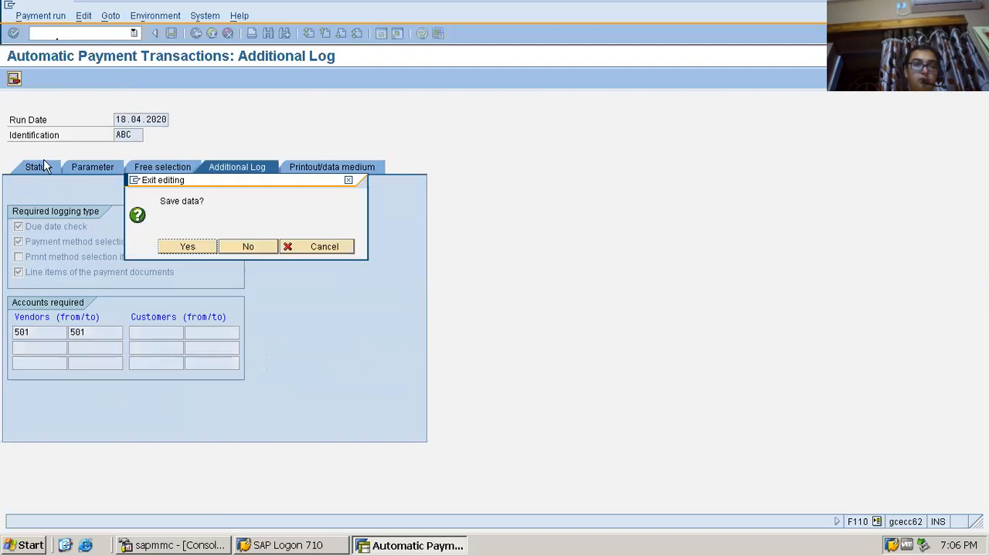
{"action": "left_click", "coordinate": [198, 246]}
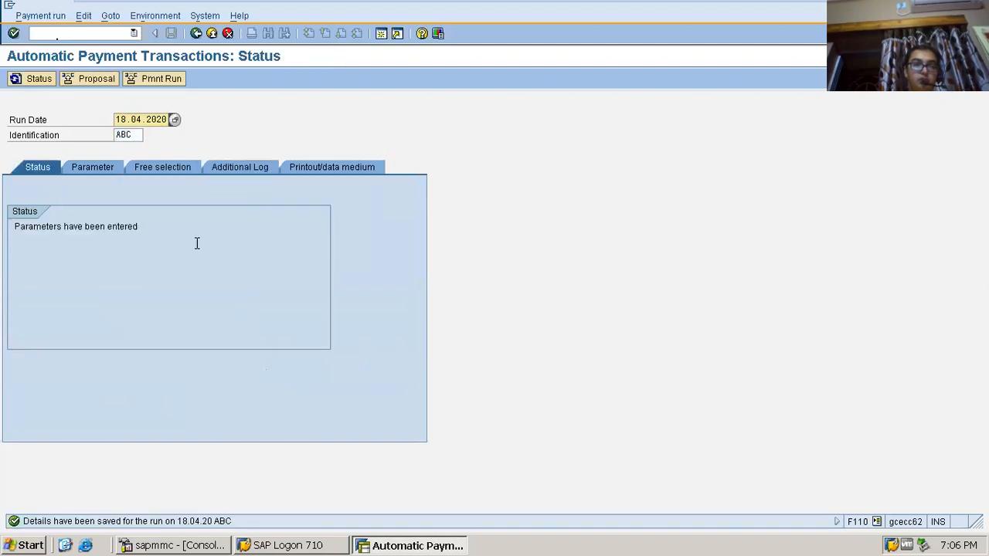
Refresh the run status and schedule the payment proposal to start immediately.
{"action": "left_click", "coordinate": [39, 78]}
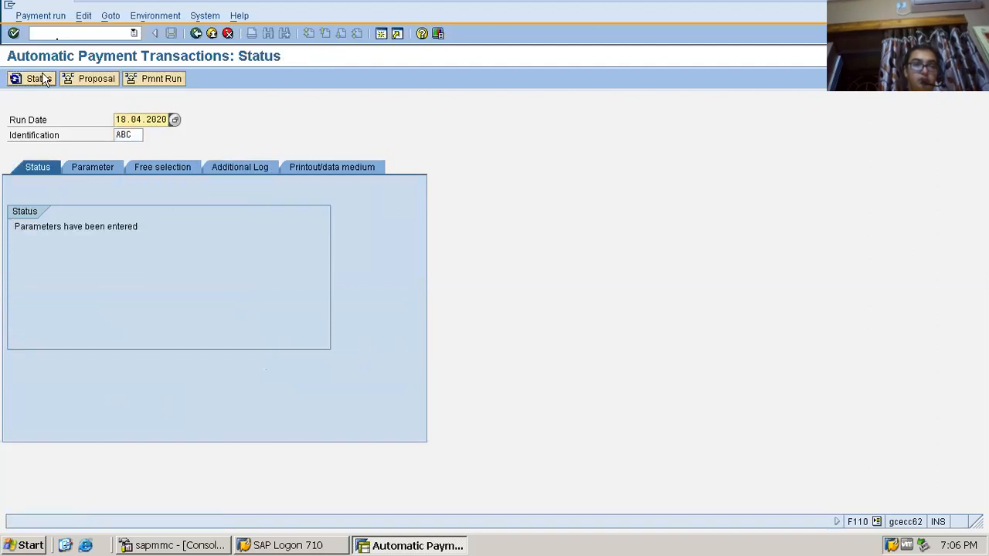
{"action": "left_click", "coordinate": [43, 79]}
{"action": "left_click", "coordinate": [111, 79]}
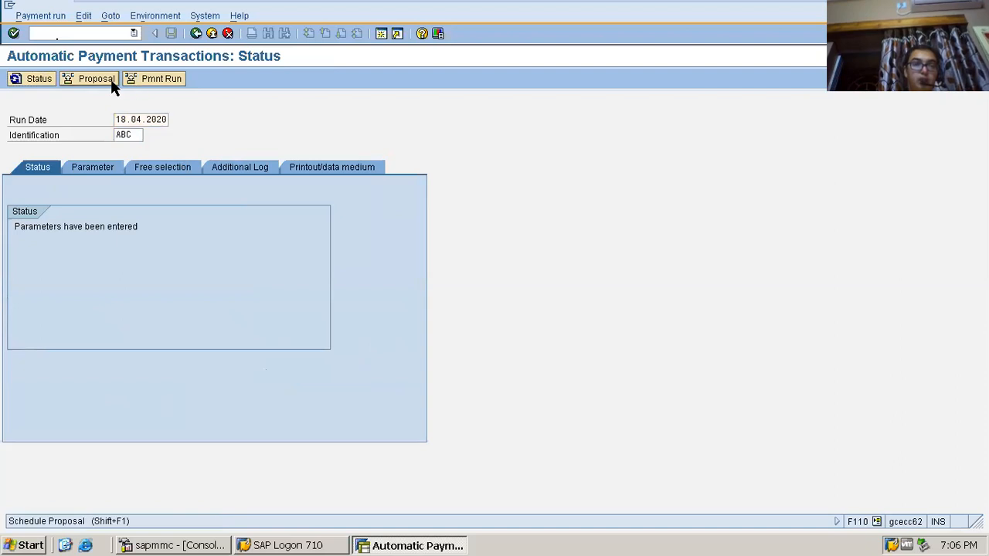
{"action": "left_click", "coordinate": [221, 247]}
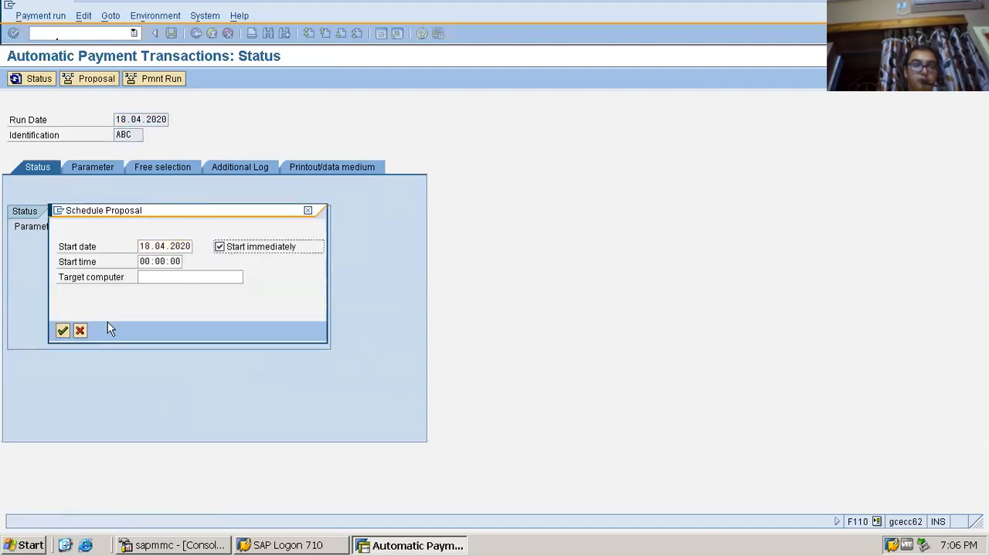
{"action": "left_click", "coordinate": [62, 332]}
Keep refreshing the run status until the payment proposal has been created.
{"action": "left_click", "coordinate": [38, 75]}
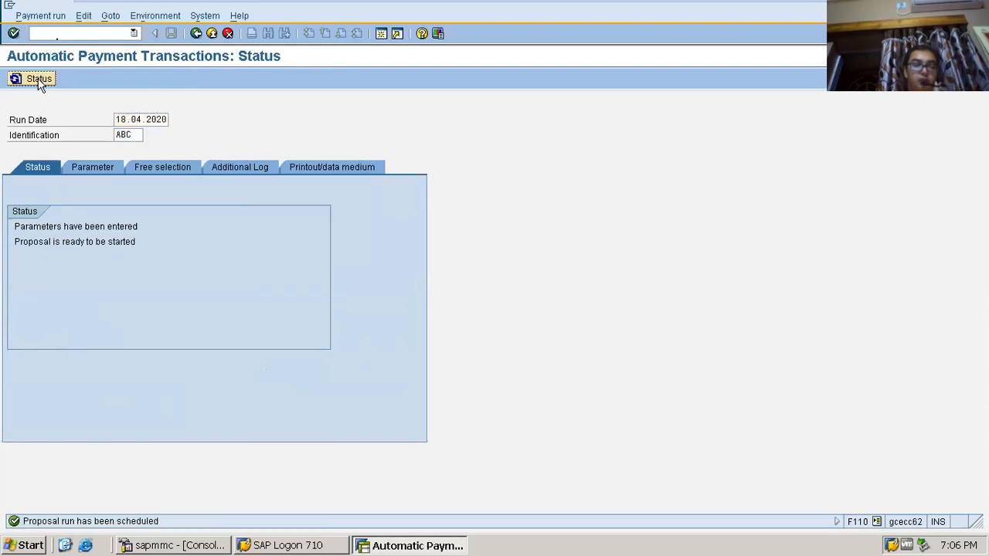
{"action": "left_click", "coordinate": [38, 80]}
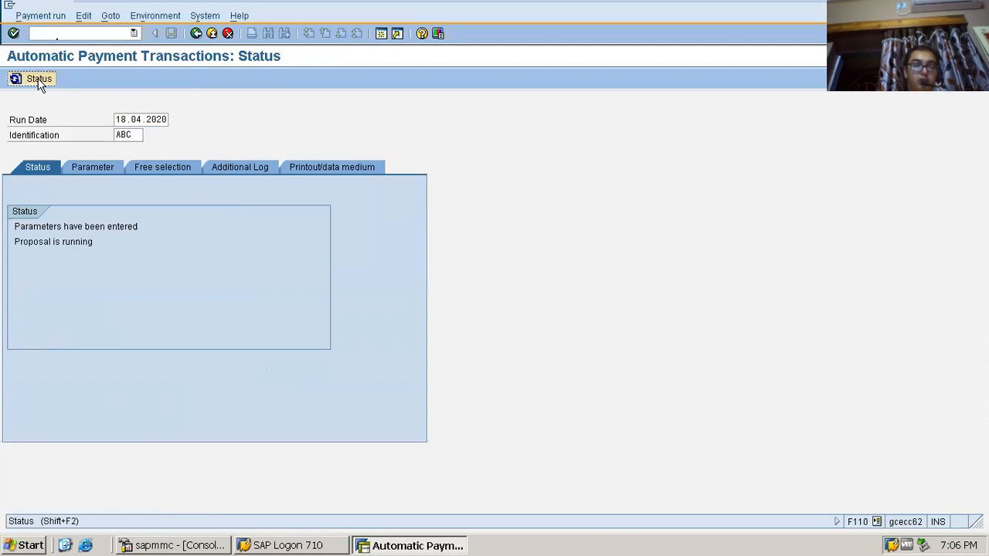
{"action": "left_click", "coordinate": [40, 85]}
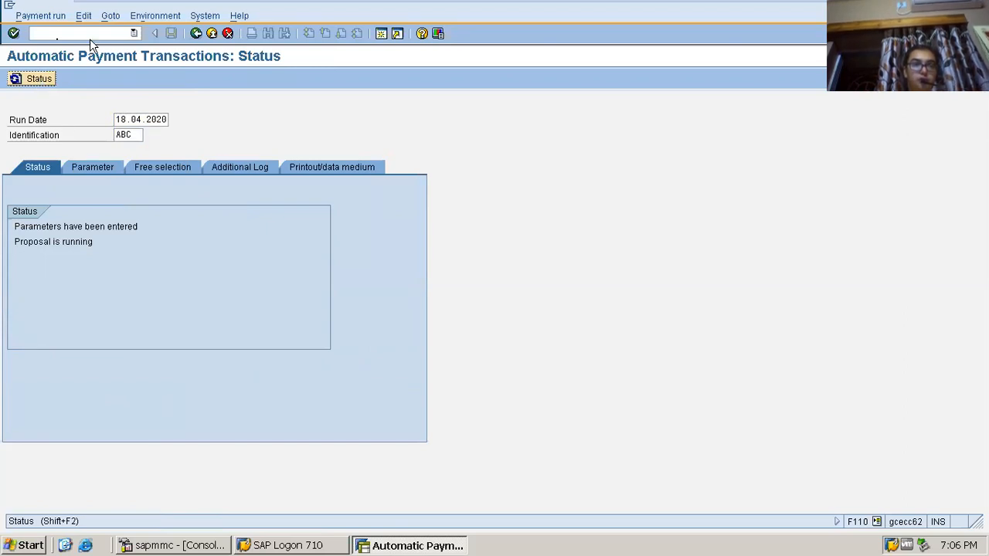
{"action": "left_click", "coordinate": [38, 79]}
{"action": "left_click", "coordinate": [39, 79]}
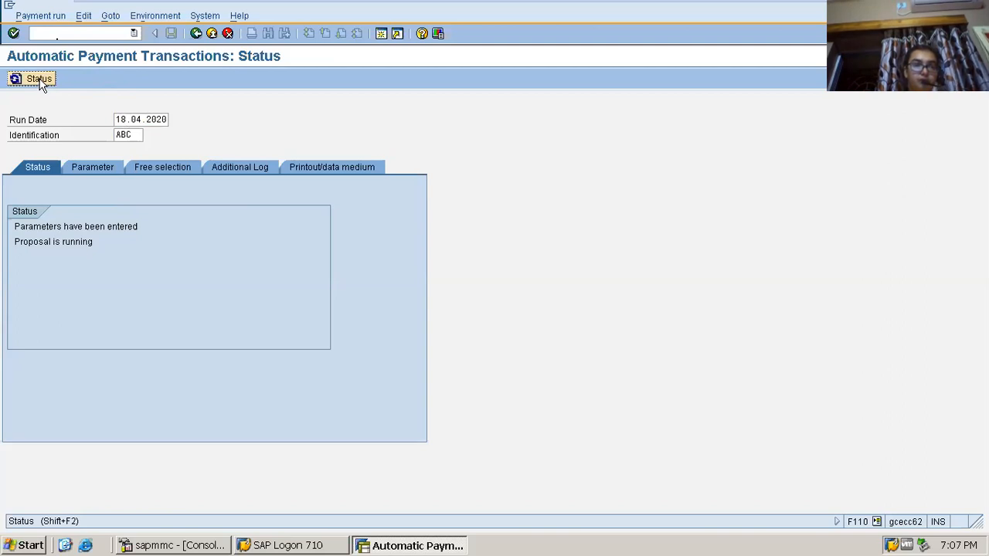
{"action": "left_click", "coordinate": [40, 81]}
{"action": "left_click", "coordinate": [49, 85]}
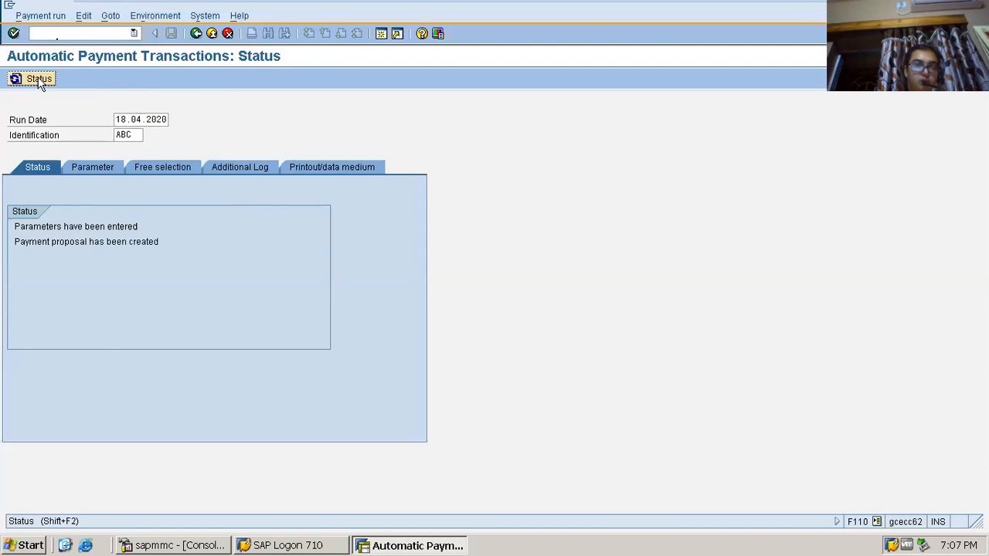
{"action": "left_click", "coordinate": [39, 78]}
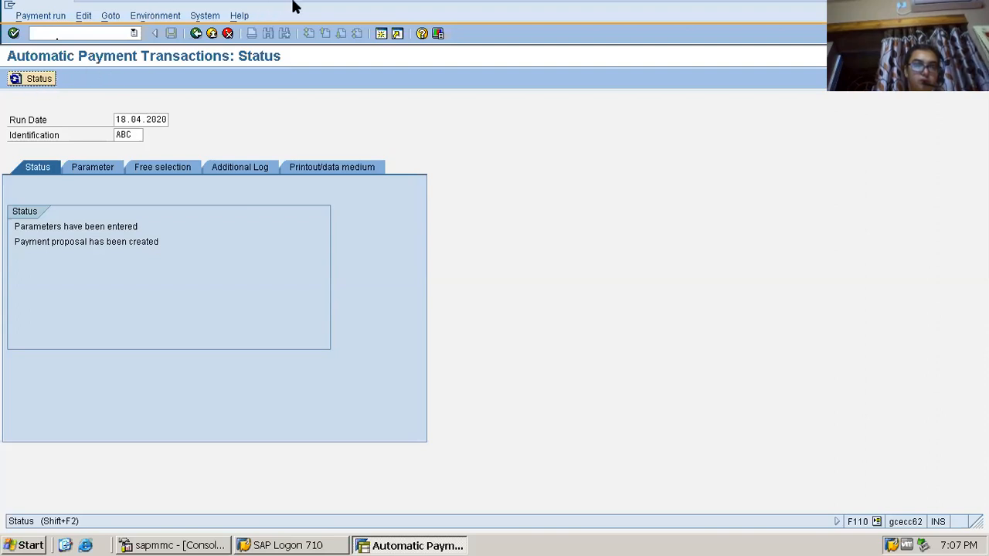
Open the payment proposal for editing with all accounting clerks included.
{"action": "mouse_move", "coordinate": [612, 4]}
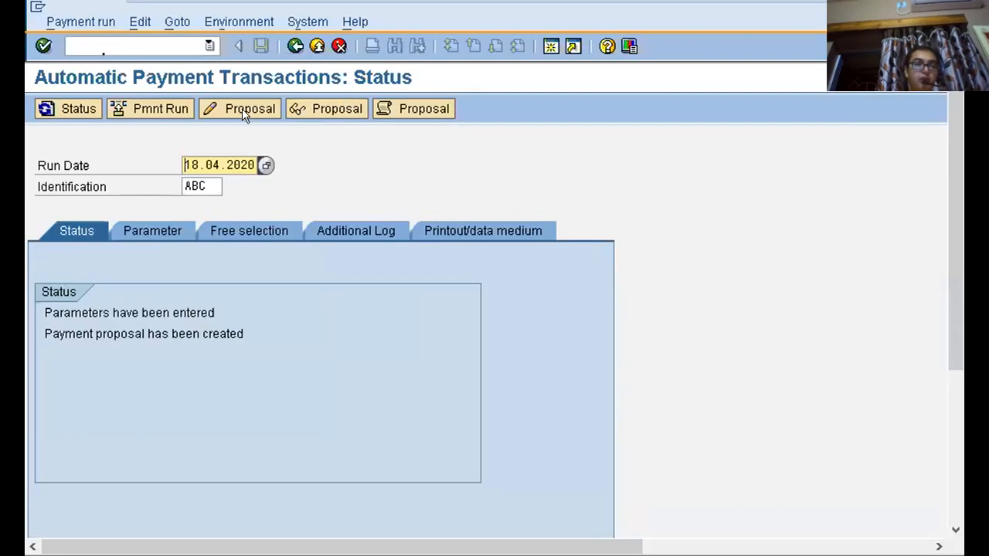
{"action": "left_click", "coordinate": [160, 81]}
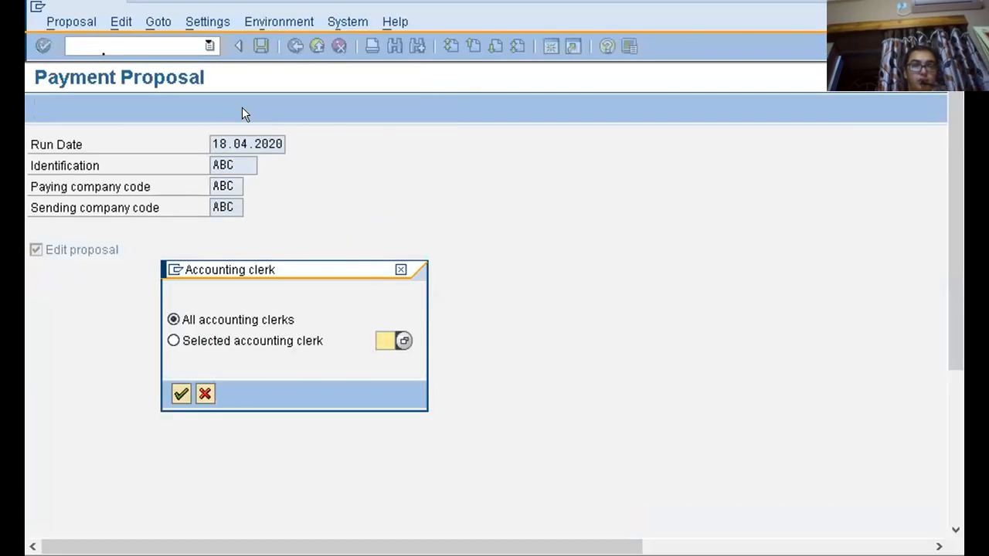
{"action": "key", "text": "Return"}
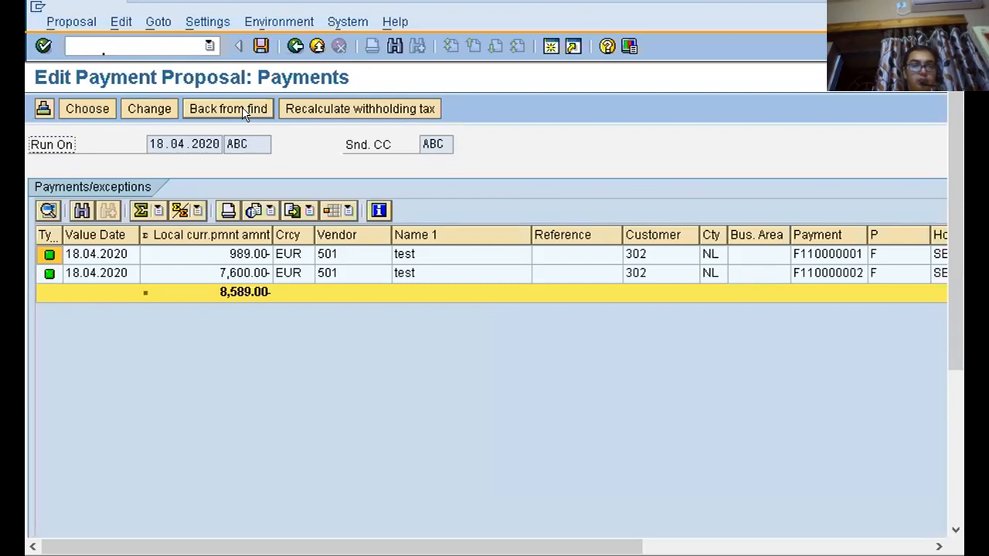
Examine the open items paid by the 989.00 EUR payment and return to the payments list.
{"action": "left_click", "coordinate": [215, 257]}
{"action": "double_click", "coordinate": [215, 257]}
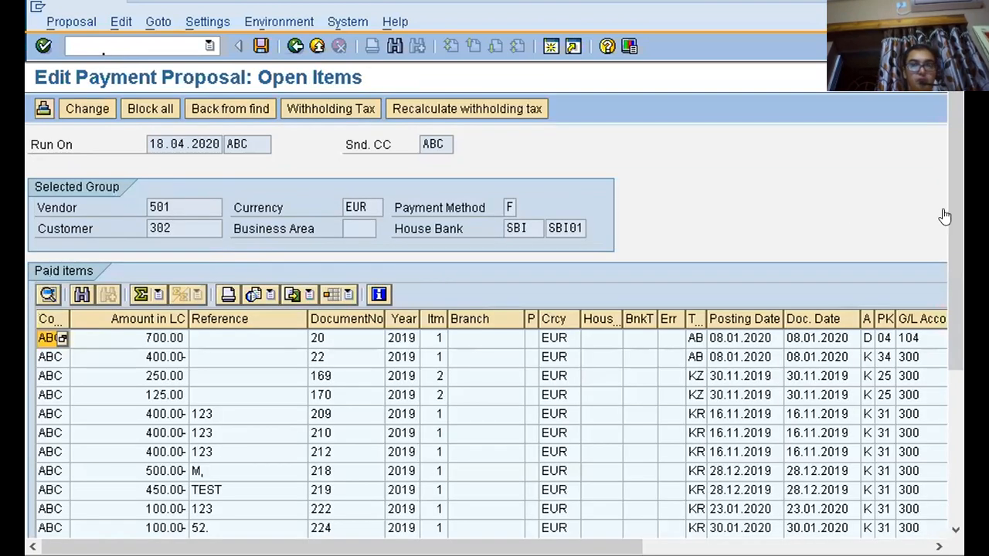
{"action": "left_click", "coordinate": [295, 47]}
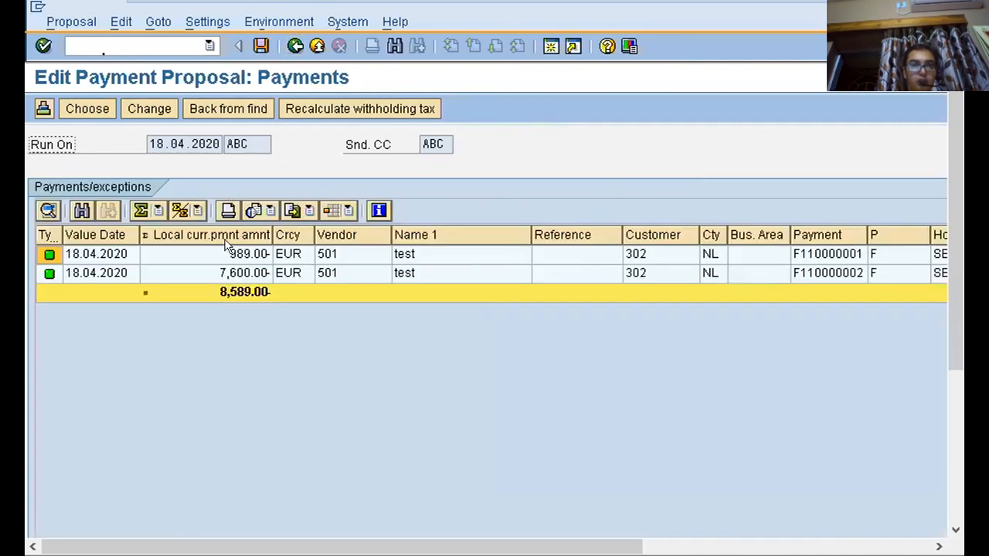
Open the change details of the line item in the 7,600.00 EUR payment.
{"action": "double_click", "coordinate": [227, 272]}
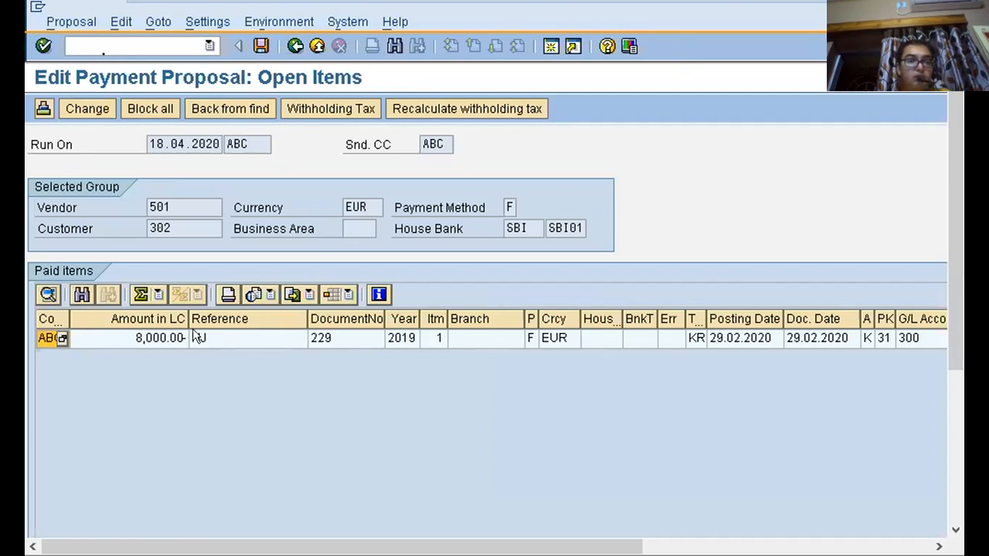
{"action": "double_click", "coordinate": [261, 337]}
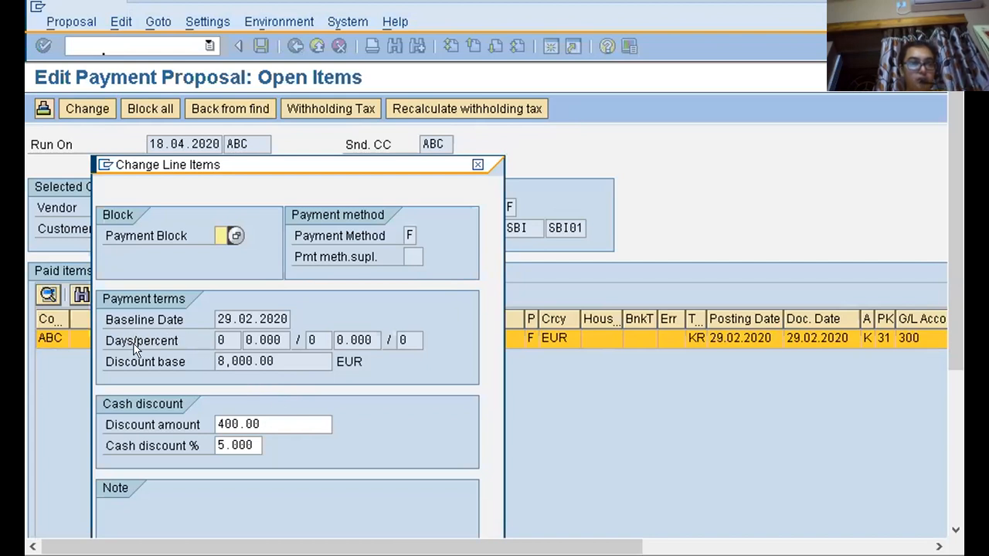
Examine the line item's payment terms and cash discount, and dismiss the information message.
{"action": "left_click", "coordinate": [224, 317]}
{"action": "left_click", "coordinate": [225, 339]}
{"action": "left_click", "coordinate": [329, 339]}
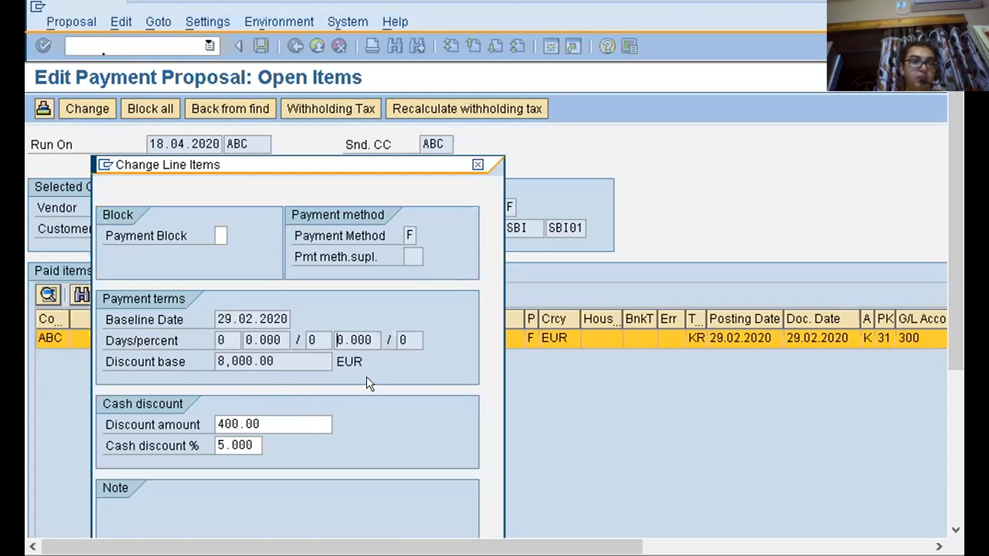
{"action": "left_click", "coordinate": [291, 418]}
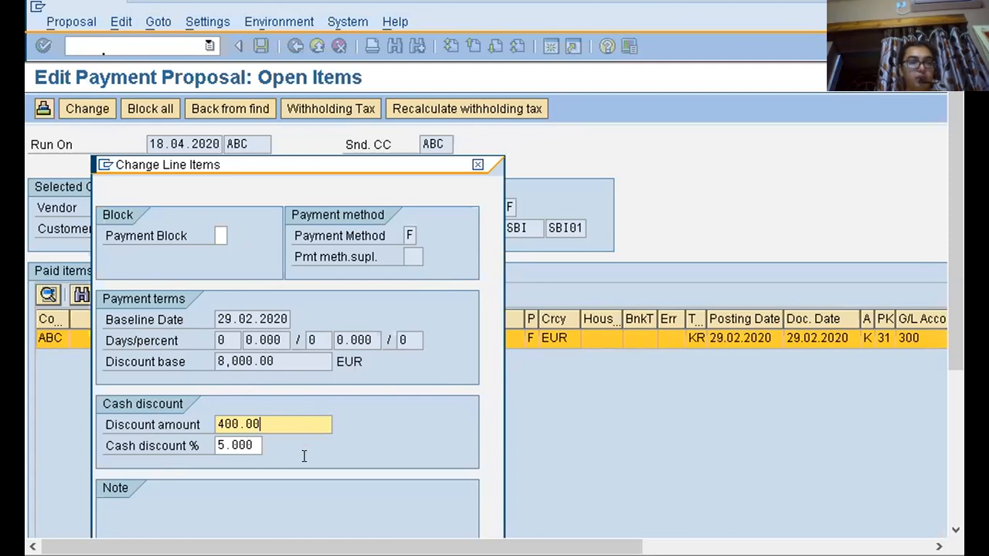
{"action": "key", "text": "Return"}
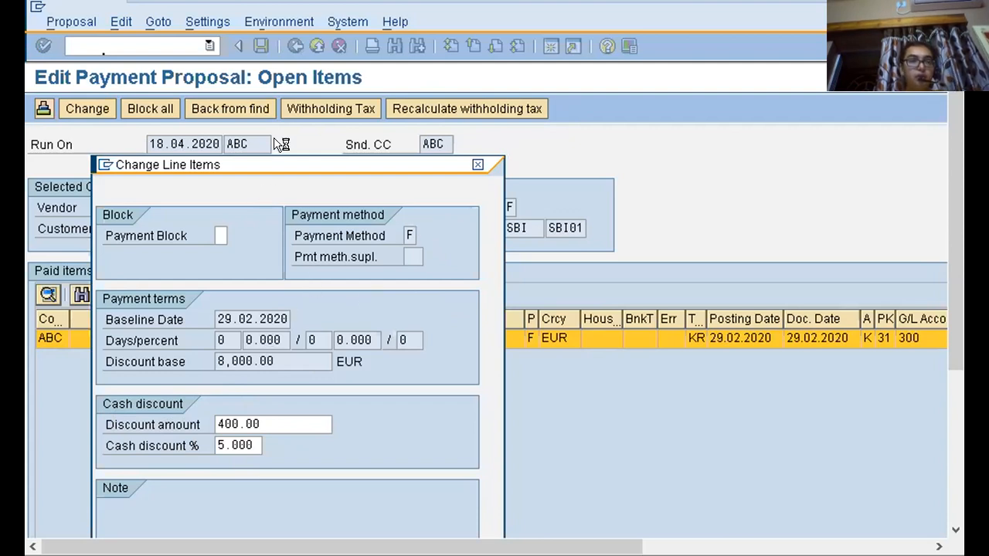
{"action": "mouse_move", "coordinate": [733, 6]}
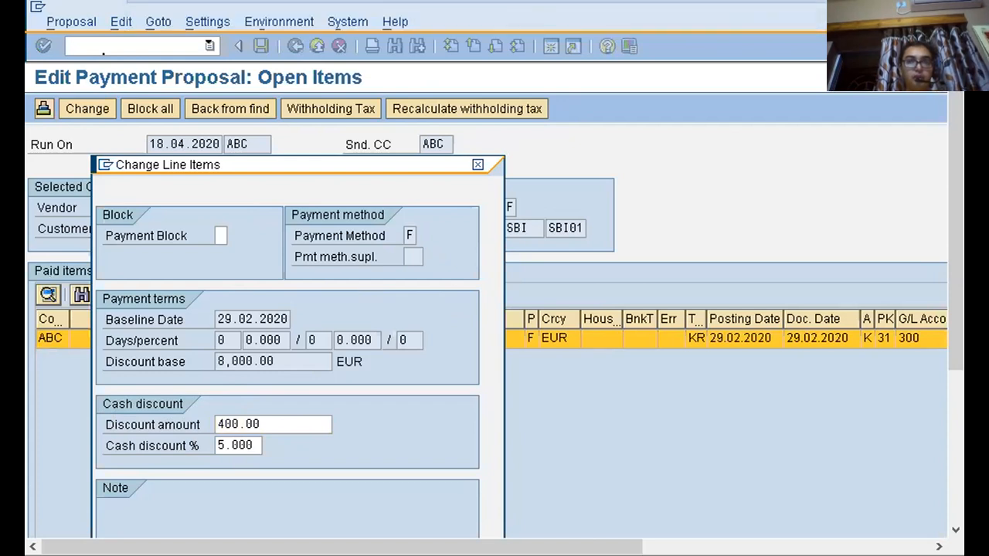
{"action": "key", "text": "Return"}
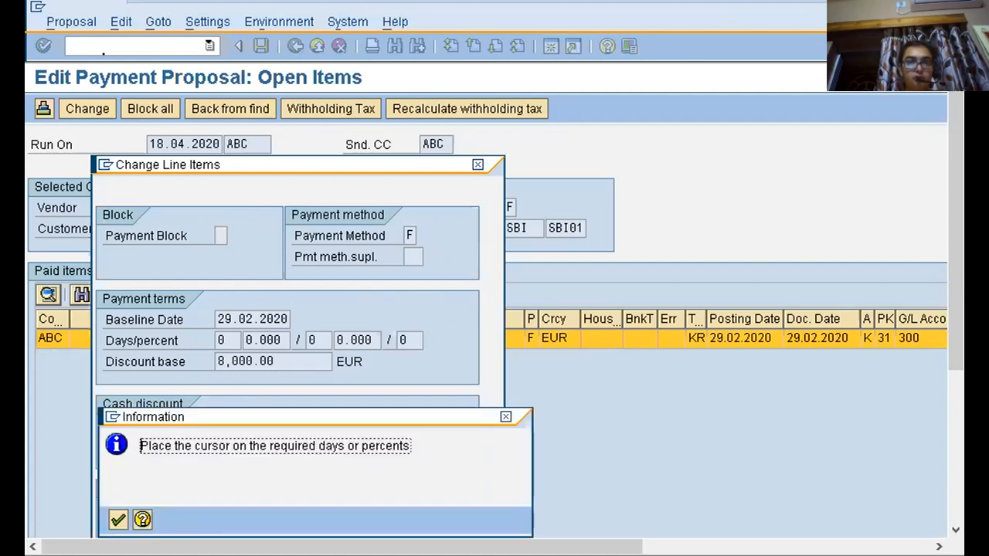
{"action": "key", "text": "Return"}
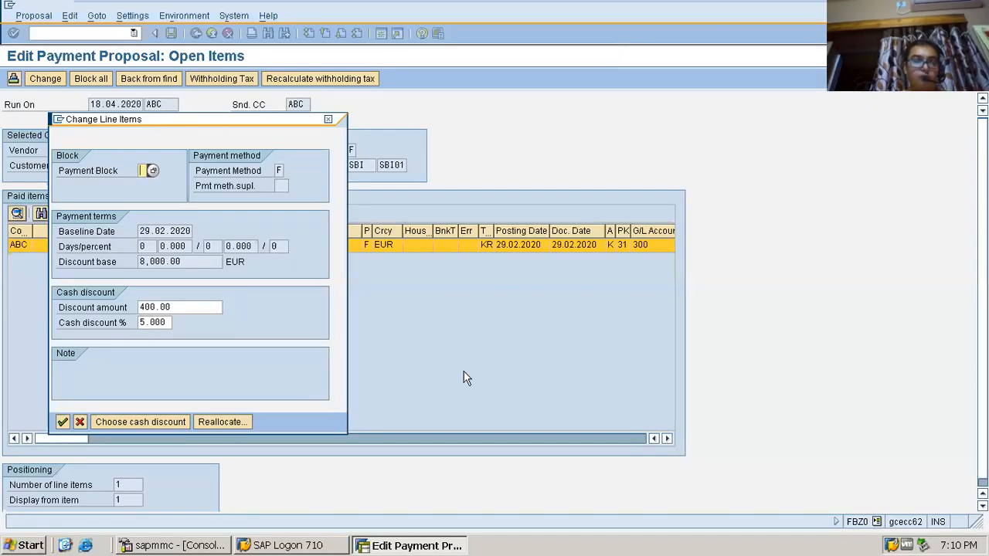
Set the line item's cash discount percentage to 1.
{"action": "left_click", "coordinate": [170, 323]}
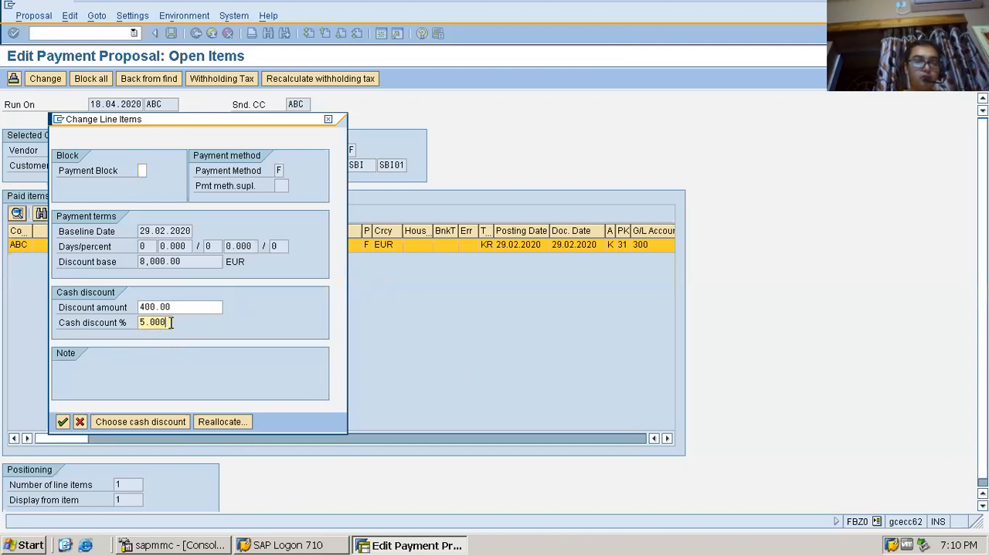
{"action": "key", "text": "BackSpace"}
{"action": "key", "text": "BackSpace"}
{"action": "key", "text": "BackSpace"}
{"action": "key", "text": "BackSpace"}
{"action": "key", "text": "BackSpace"}
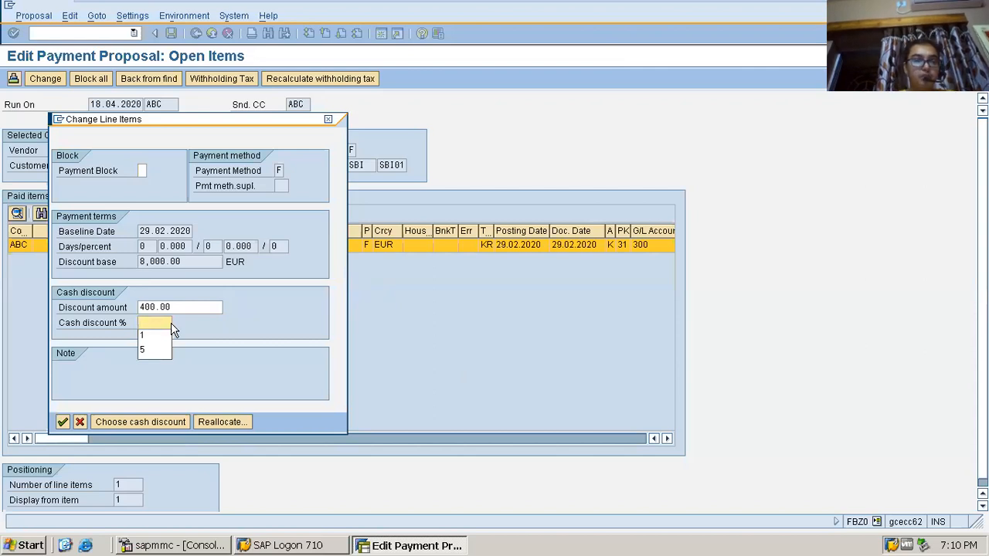
{"action": "type", "text": "1"}
{"action": "key", "text": "Return"}
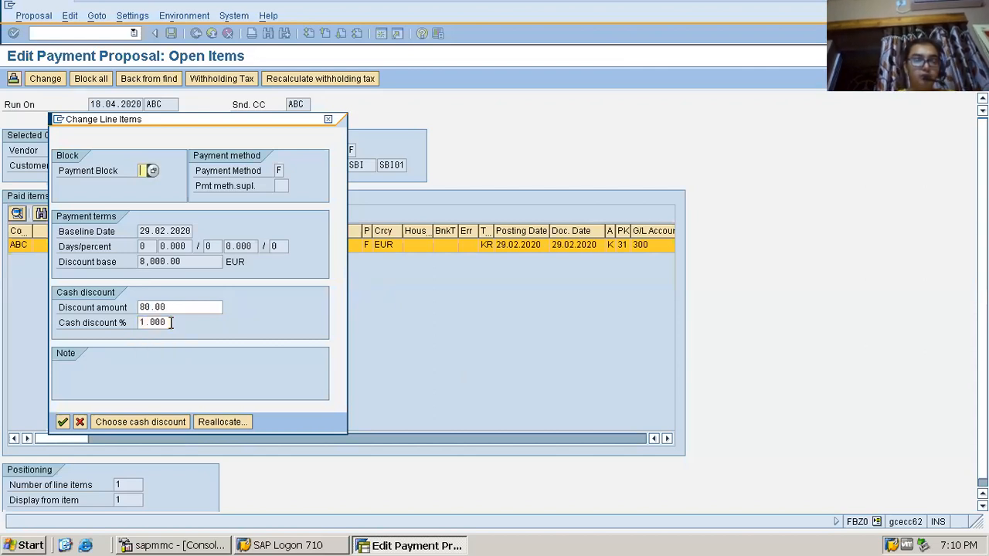
Check the line item's discount amount and percentage, then accept and save the change and return to the payments list.
{"action": "left_click", "coordinate": [170, 323]}
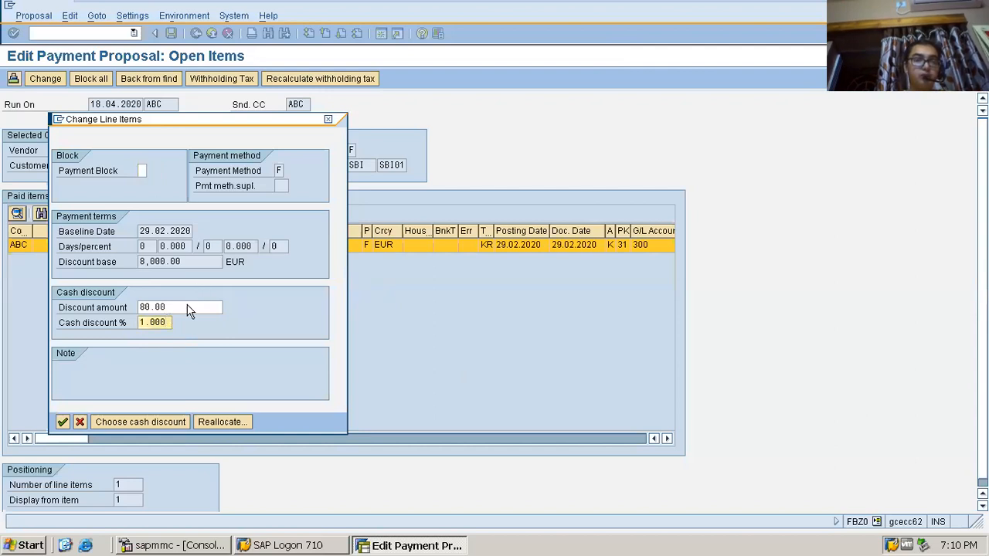
{"action": "left_click", "coordinate": [187, 308]}
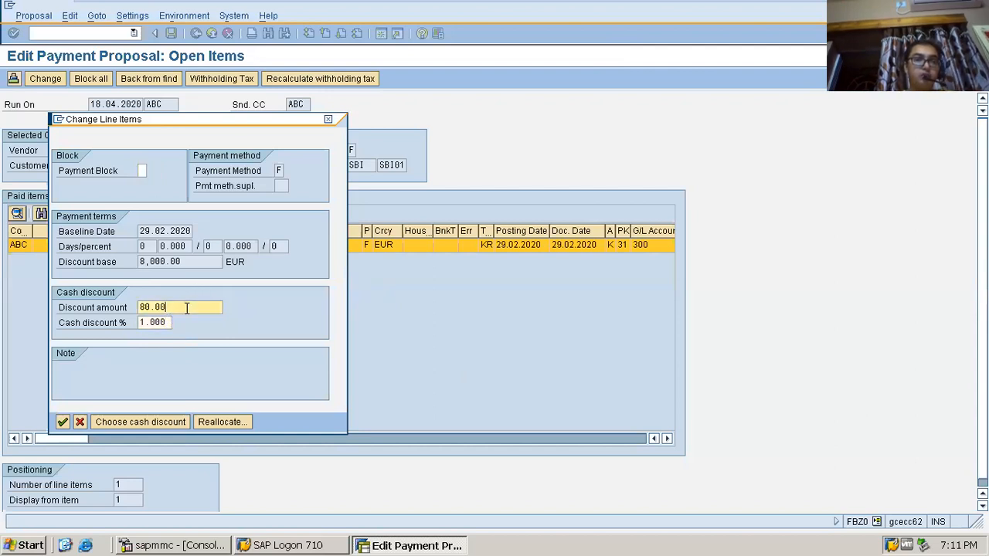
{"action": "left_click_drag", "start_coordinate": [237, 117], "coordinate": [442, 73]}
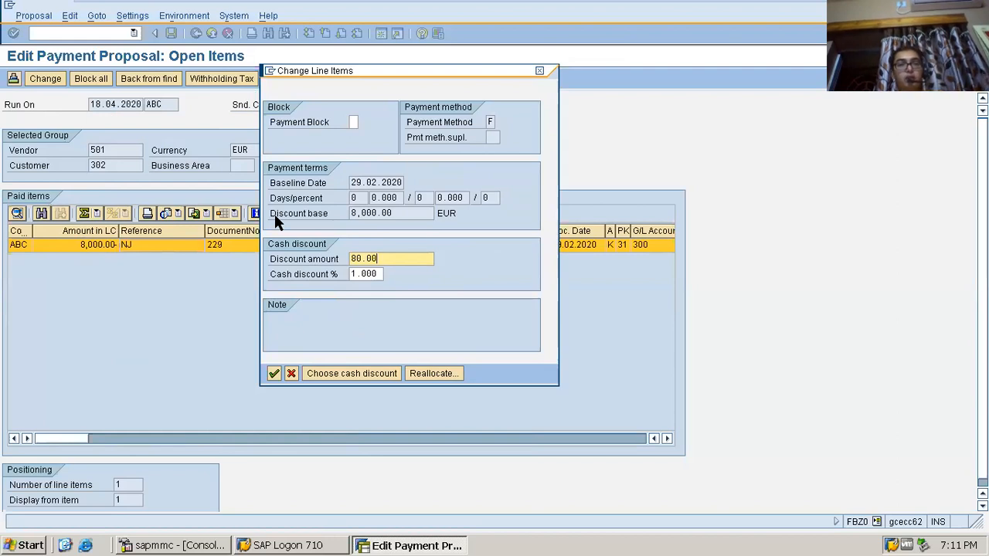
{"action": "left_click", "coordinate": [371, 274]}
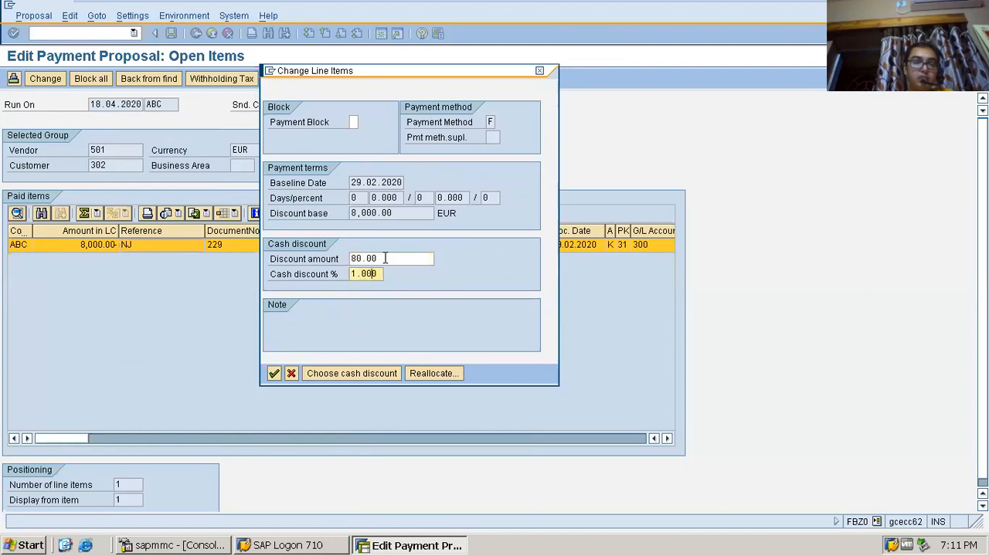
{"action": "left_click", "coordinate": [385, 258]}
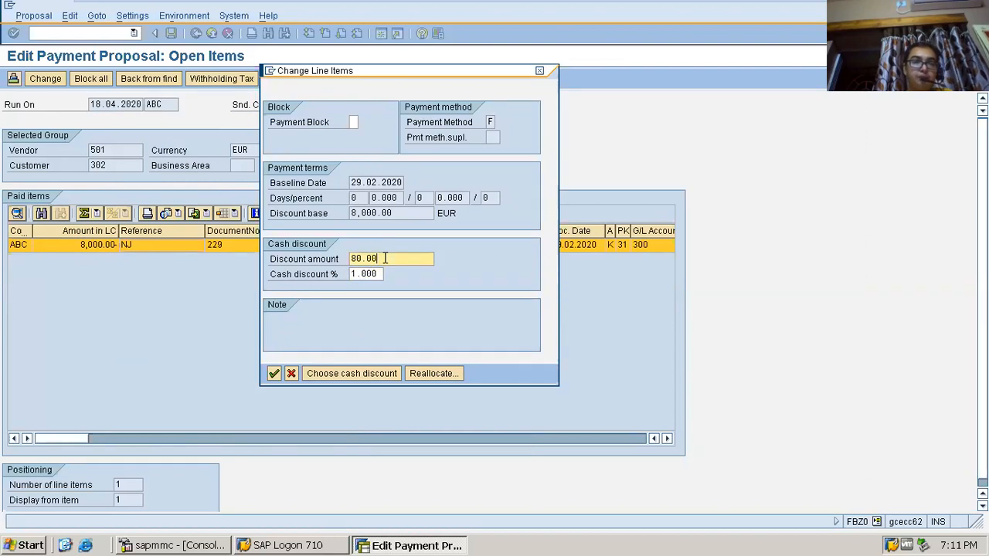
{"action": "left_click", "coordinate": [274, 374]}
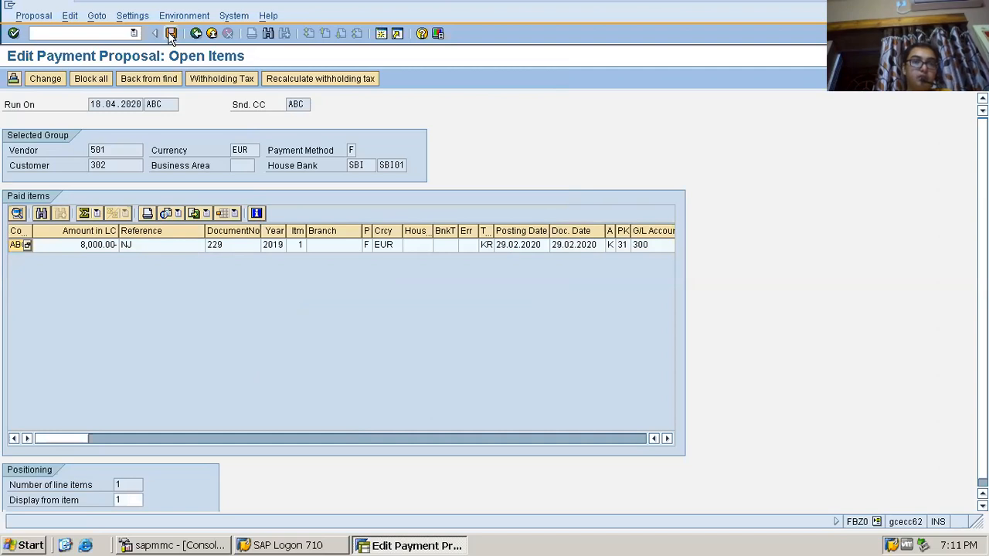
{"action": "key", "text": "ctrl+s"}
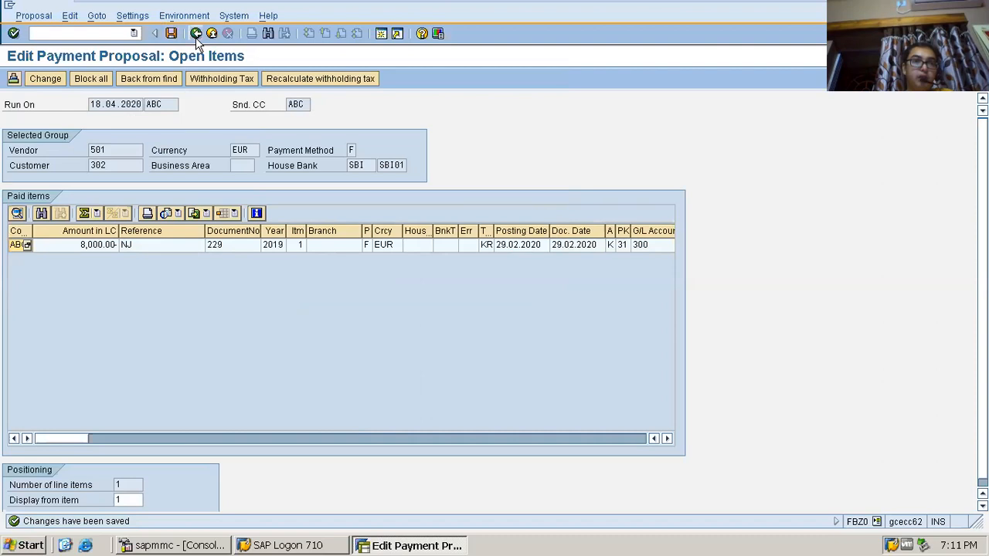
{"action": "left_click", "coordinate": [196, 36]}
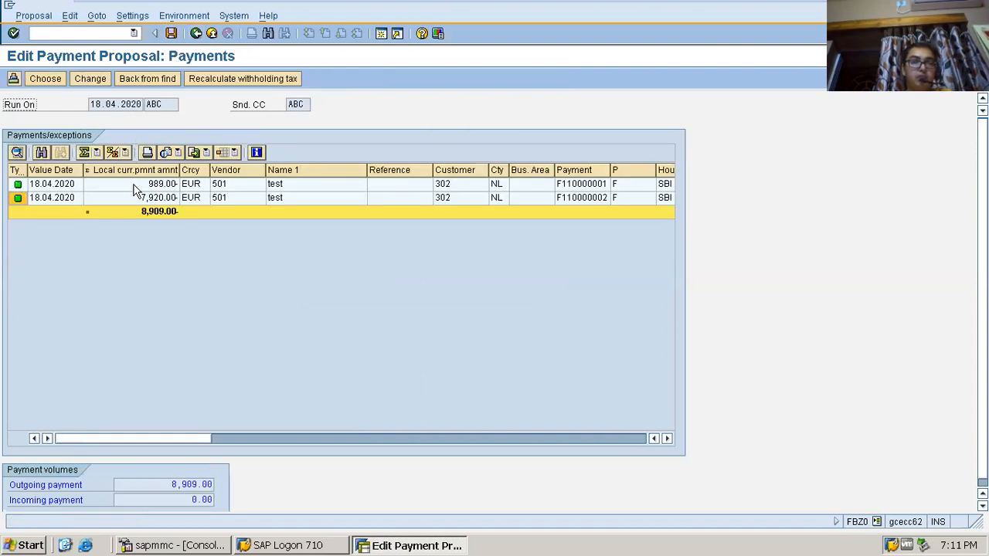
Block all open items of the 989.00 EUR payment with payment block A, save, and return to the payments list.
{"action": "left_click", "coordinate": [144, 197]}
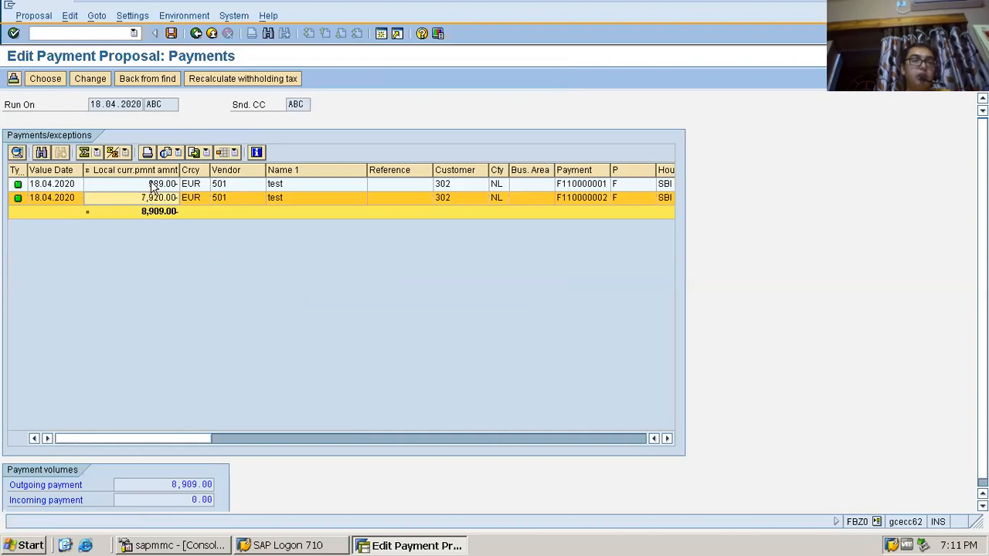
{"action": "left_click", "coordinate": [152, 183]}
{"action": "double_click", "coordinate": [152, 184]}
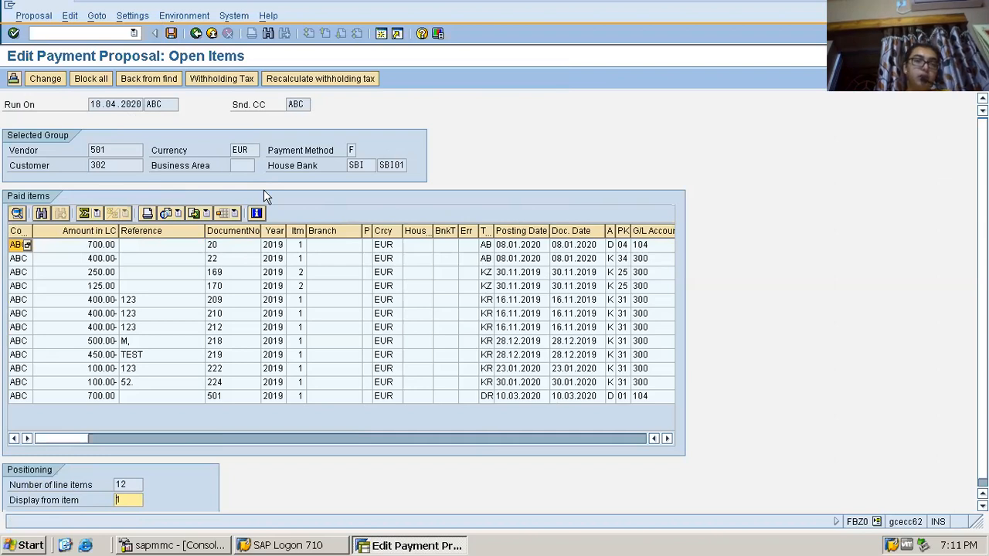
{"action": "left_click", "coordinate": [89, 79]}
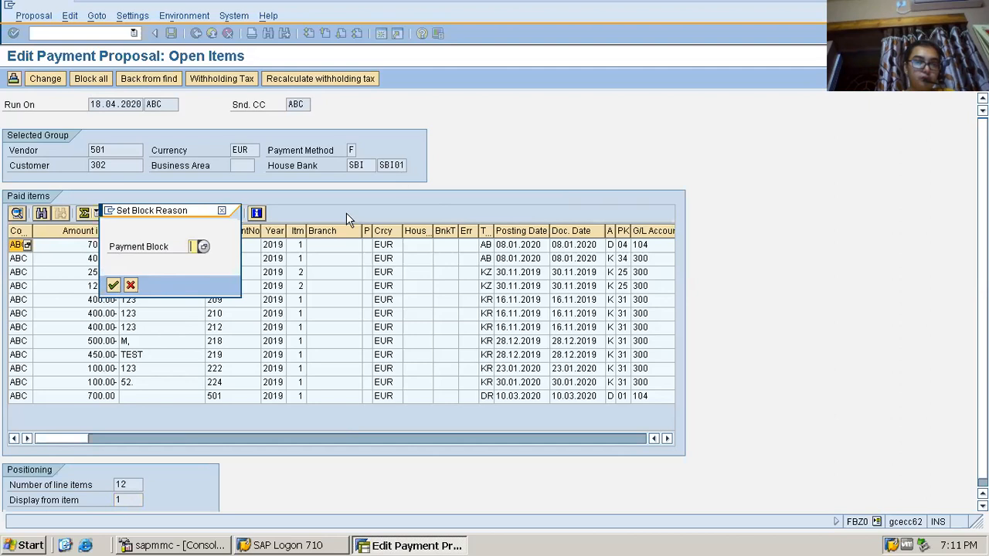
{"action": "type", "text": "a"}
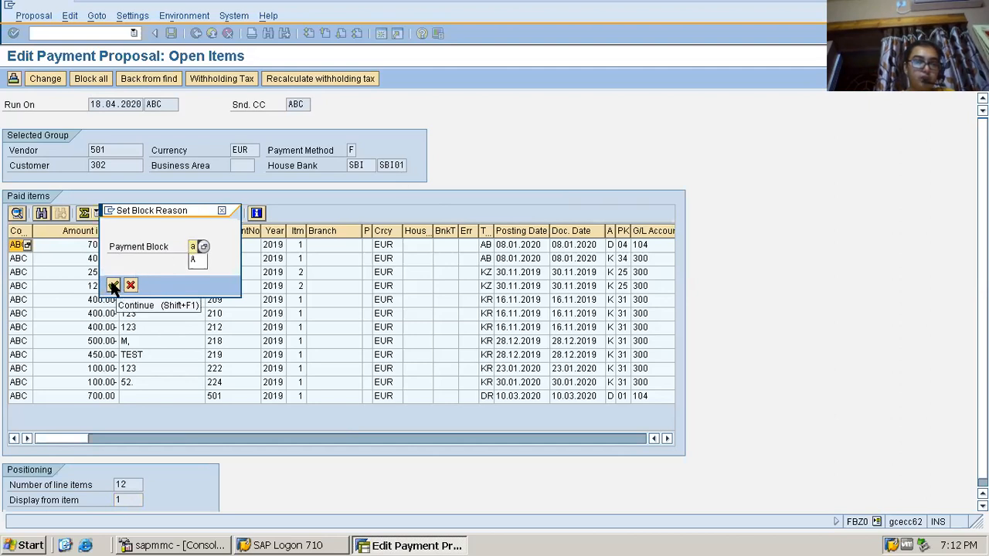
{"action": "left_click", "coordinate": [113, 285]}
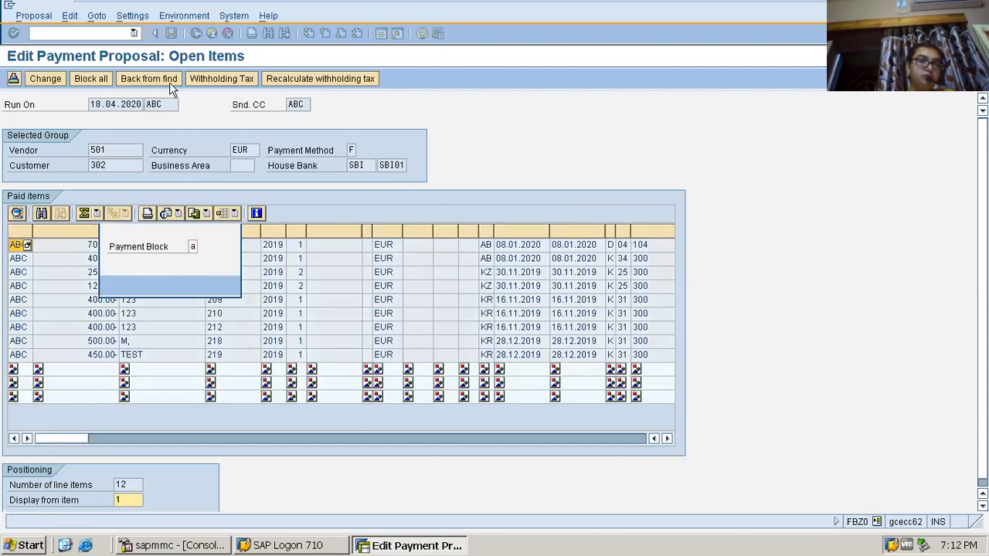
{"action": "left_click", "coordinate": [171, 34]}
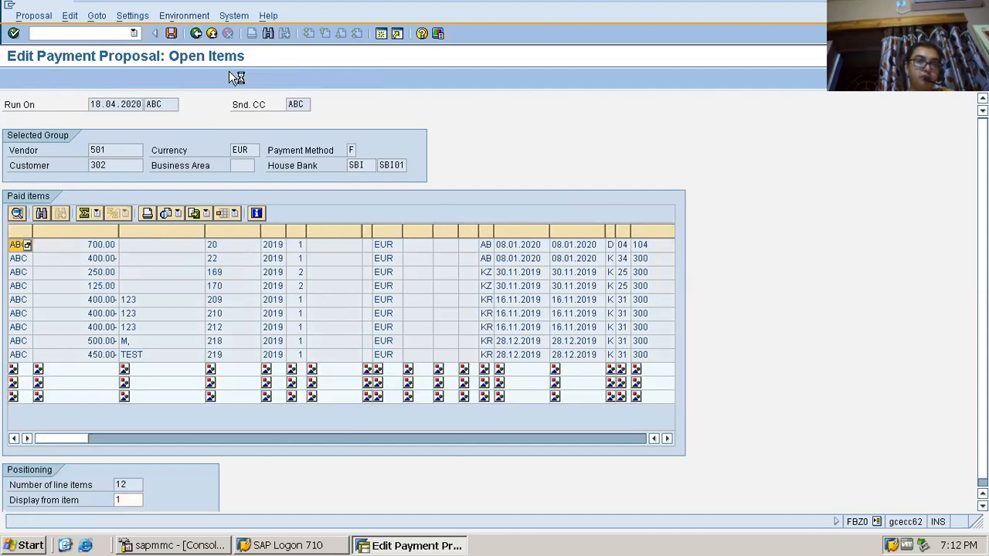
{"action": "left_click", "coordinate": [196, 35]}
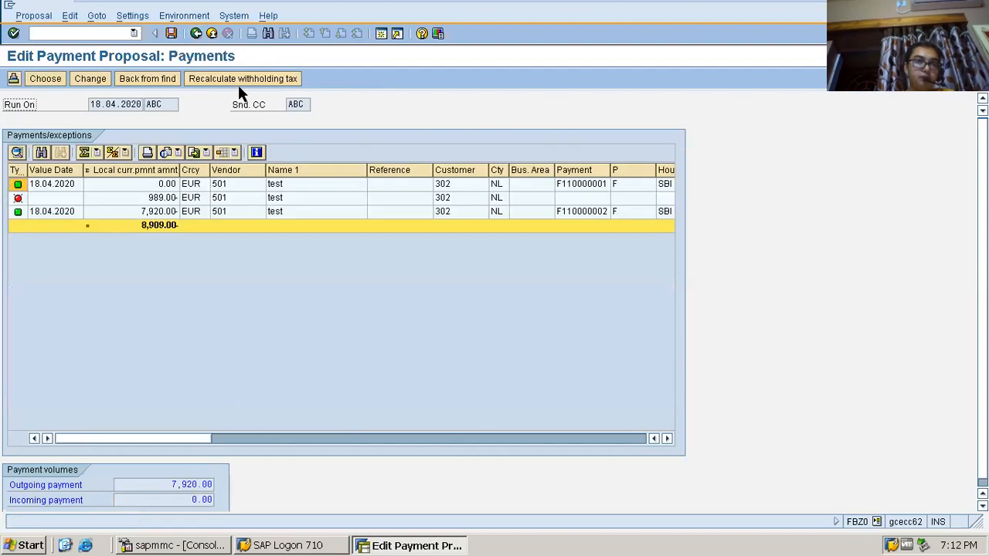
Leave the edited proposal and schedule the payment run to start immediately.
{"action": "left_click", "coordinate": [142, 214]}
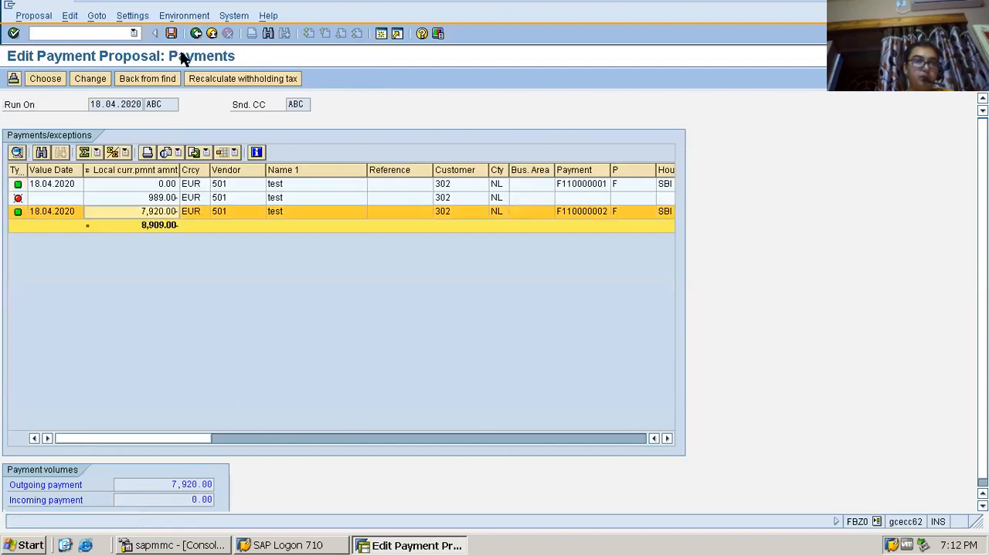
{"action": "left_click", "coordinate": [196, 35]}
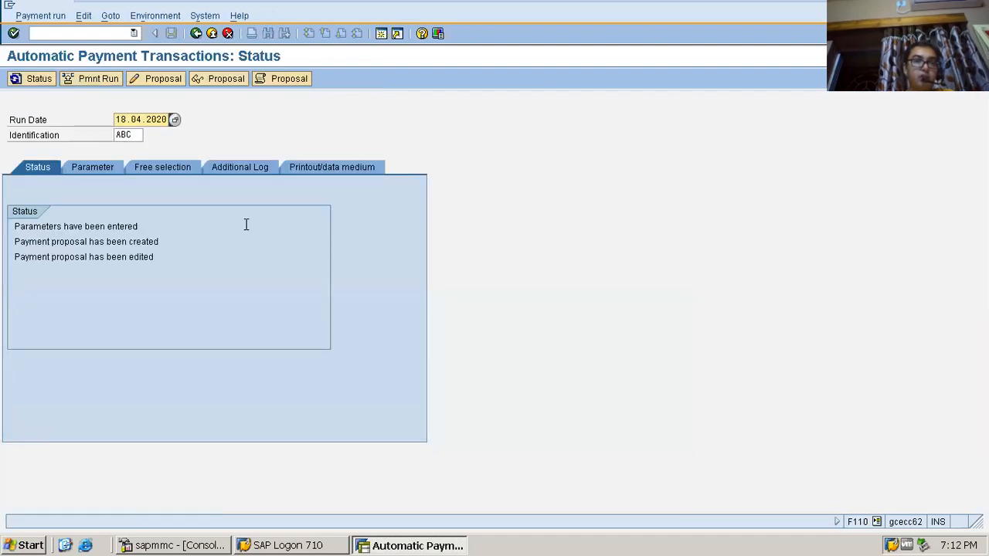
{"action": "left_click", "coordinate": [77, 80]}
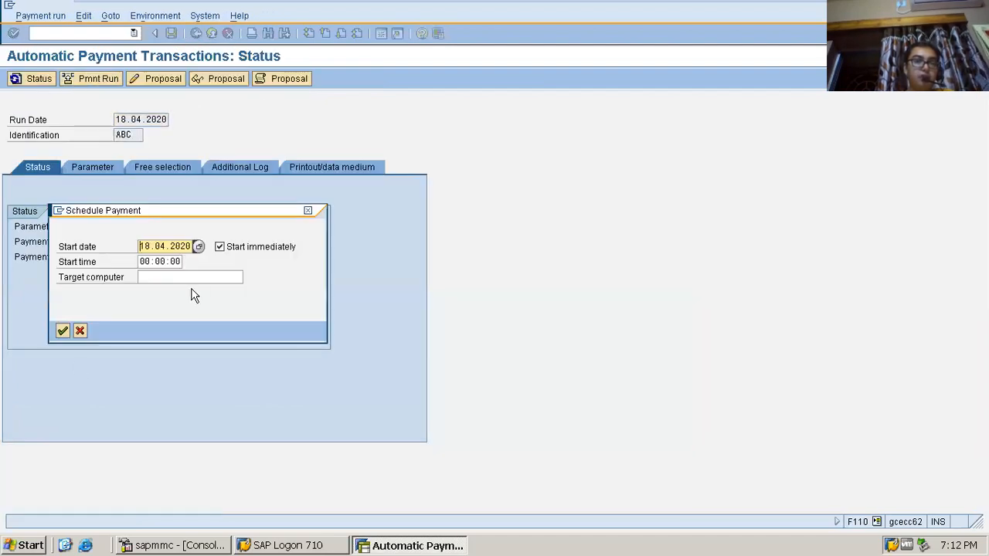
{"action": "left_click", "coordinate": [61, 332]}
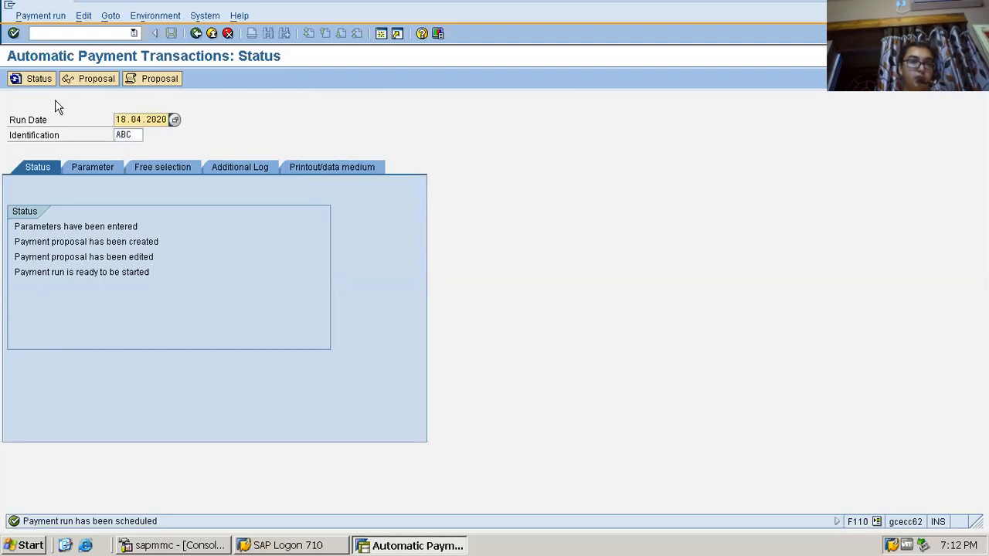
Keep refreshing the run status until the payment run has been processed, and open its payments job log.
{"action": "left_click", "coordinate": [36, 81]}
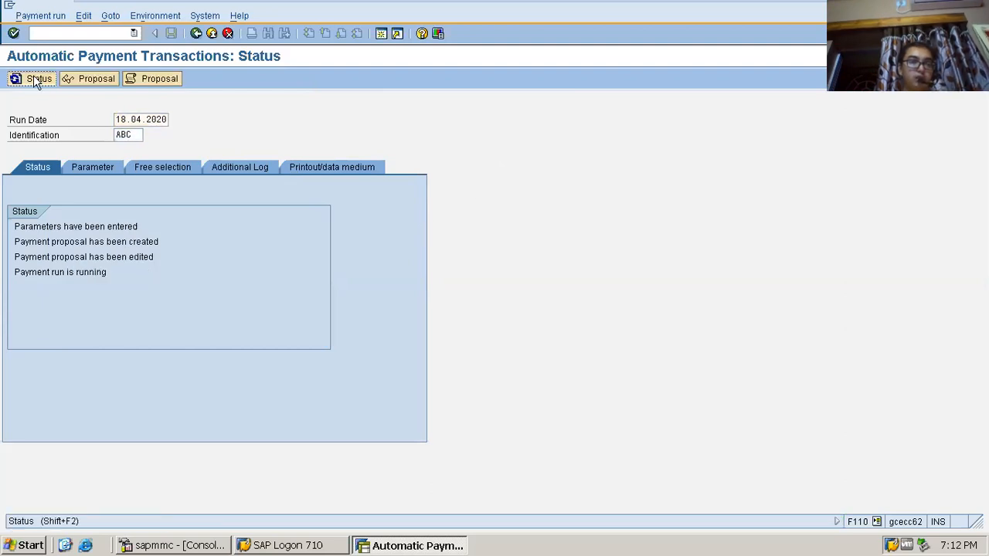
{"action": "left_click", "coordinate": [34, 82]}
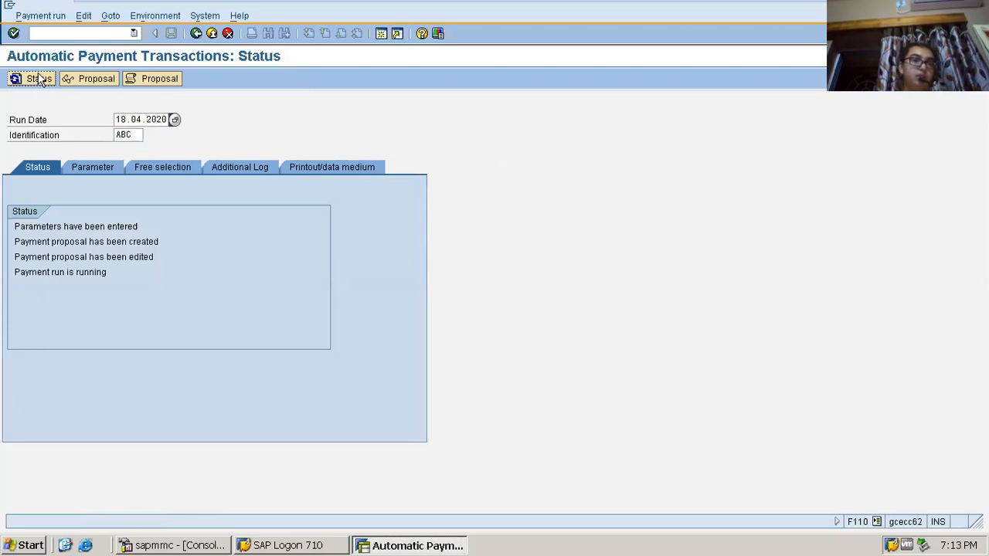
{"action": "left_click", "coordinate": [40, 80]}
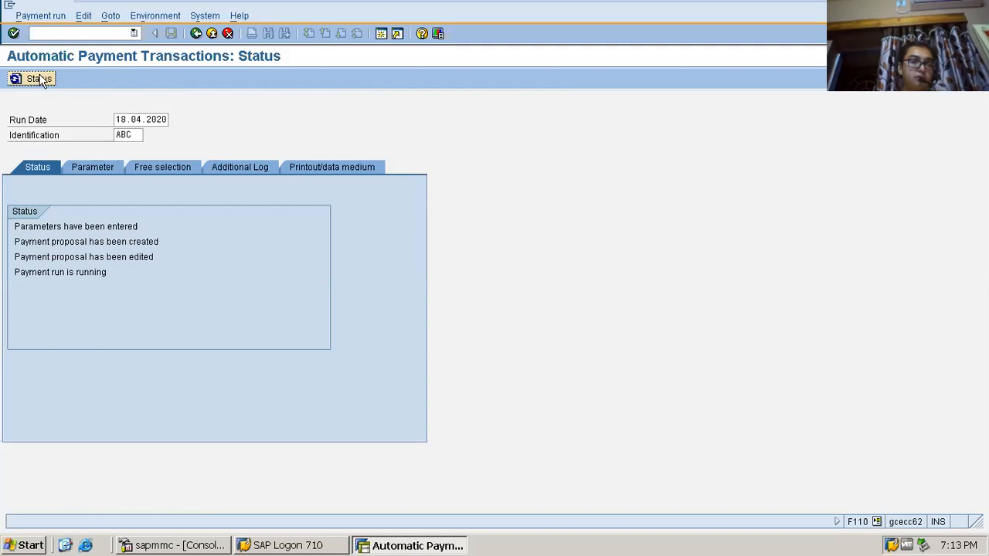
{"action": "left_click", "coordinate": [35, 80]}
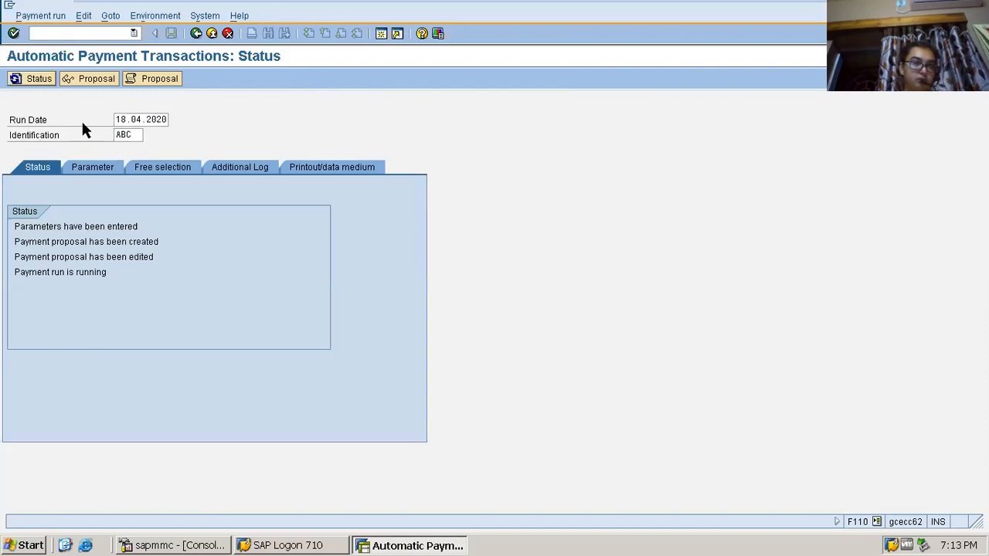
{"action": "left_click", "coordinate": [37, 80]}
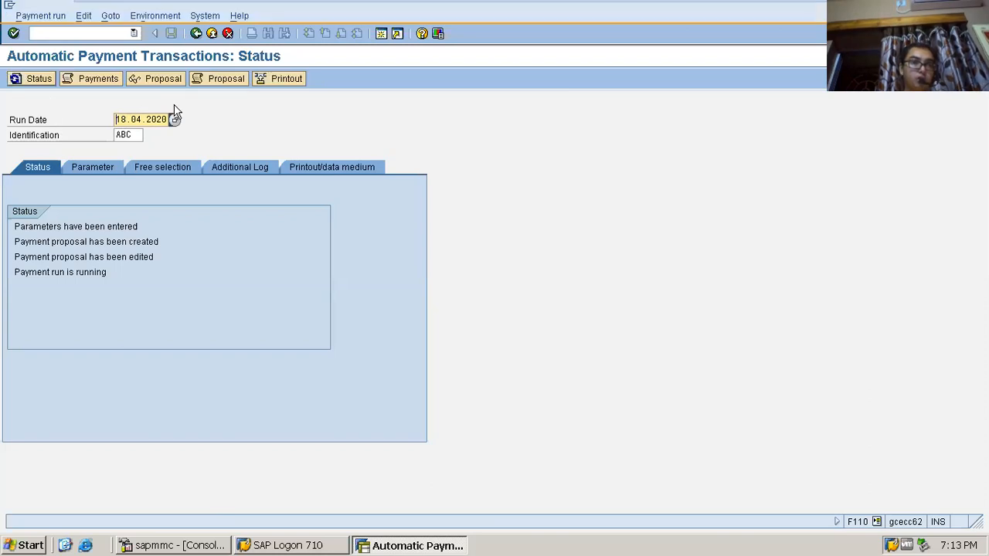
{"action": "left_click", "coordinate": [43, 80]}
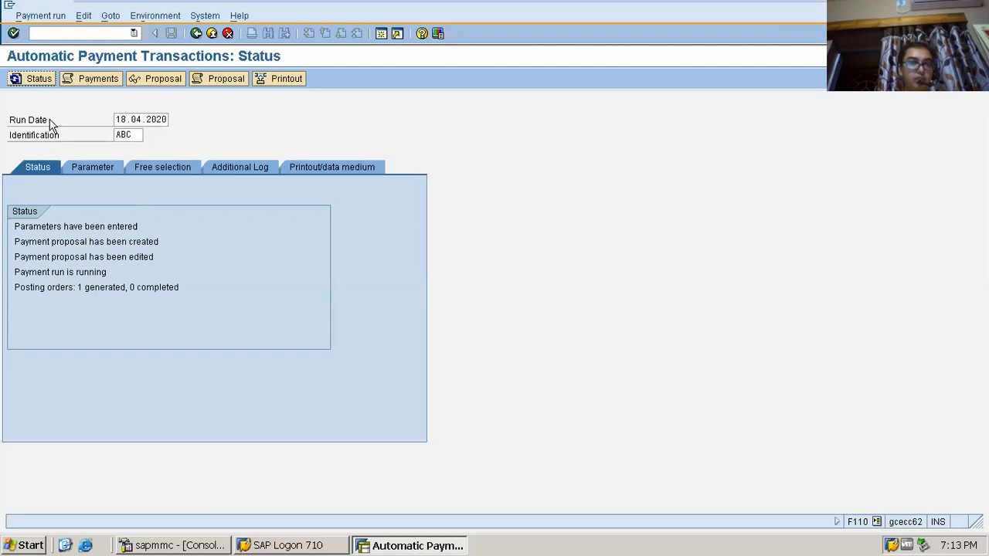
{"action": "left_click", "coordinate": [36, 80]}
{"action": "left_click", "coordinate": [35, 81]}
{"action": "left_click", "coordinate": [108, 81]}
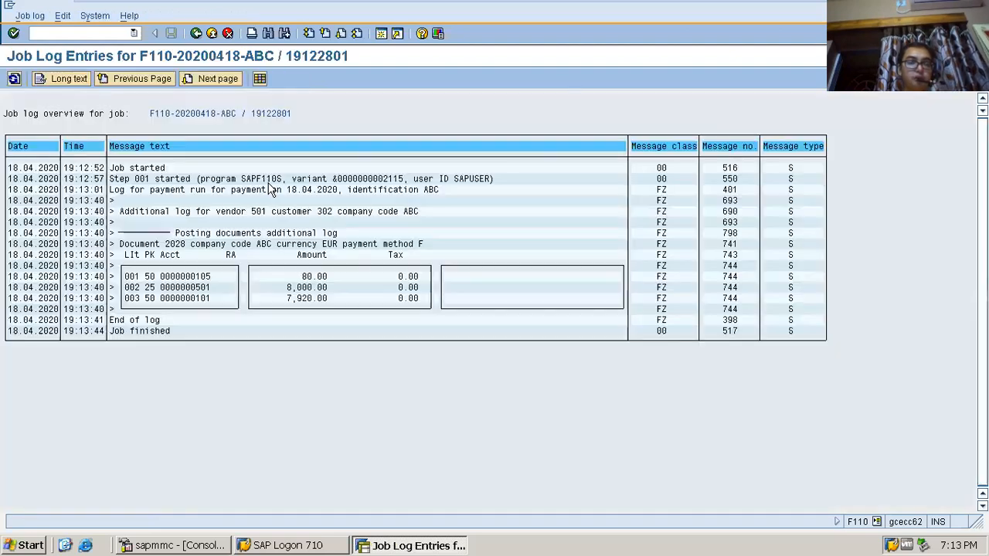
Examine the posted payment document's number, accounts and line amounts in the job log.
{"action": "left_click", "coordinate": [180, 244]}
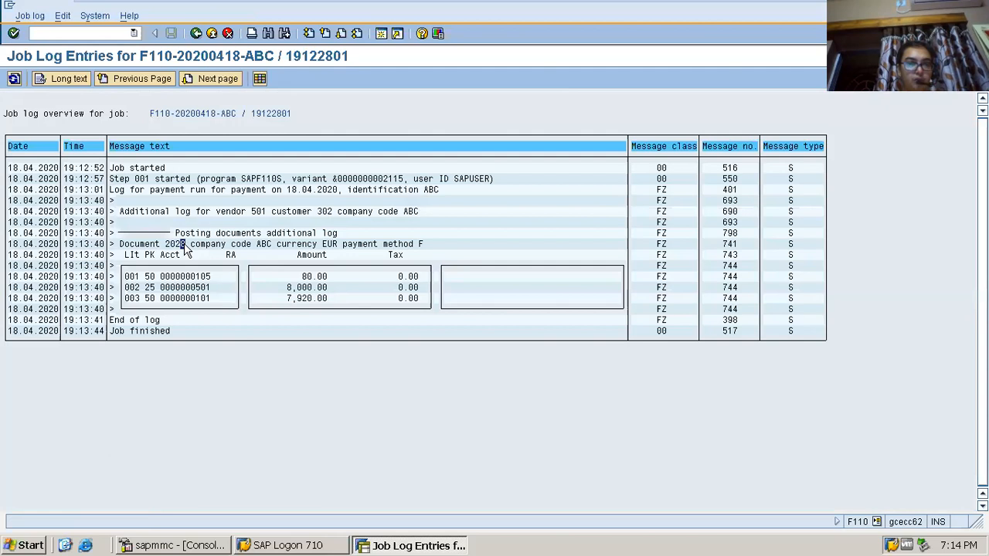
{"action": "left_click", "coordinate": [198, 288]}
{"action": "left_click", "coordinate": [304, 288]}
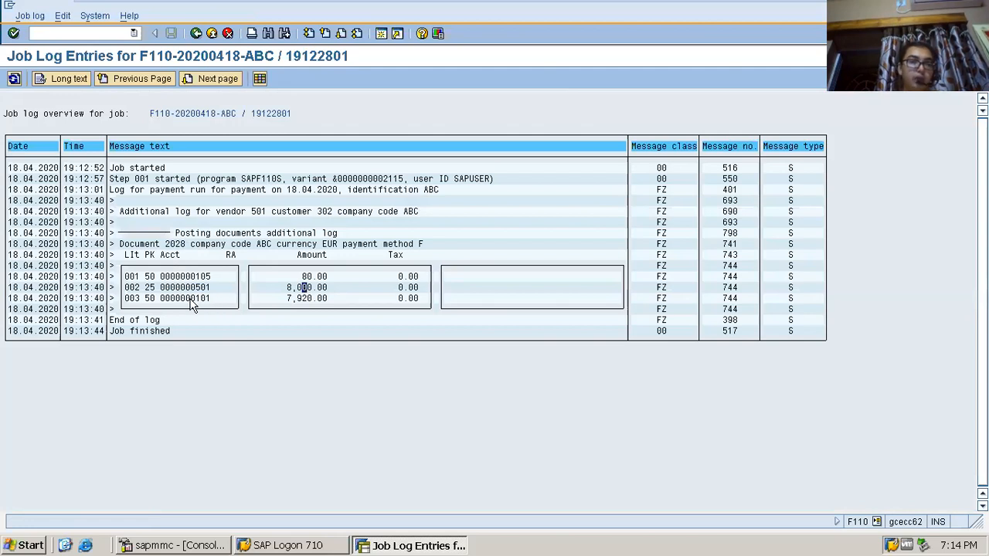
{"action": "left_click", "coordinate": [295, 300]}
{"action": "left_click", "coordinate": [309, 300]}
{"action": "left_click", "coordinate": [303, 276]}
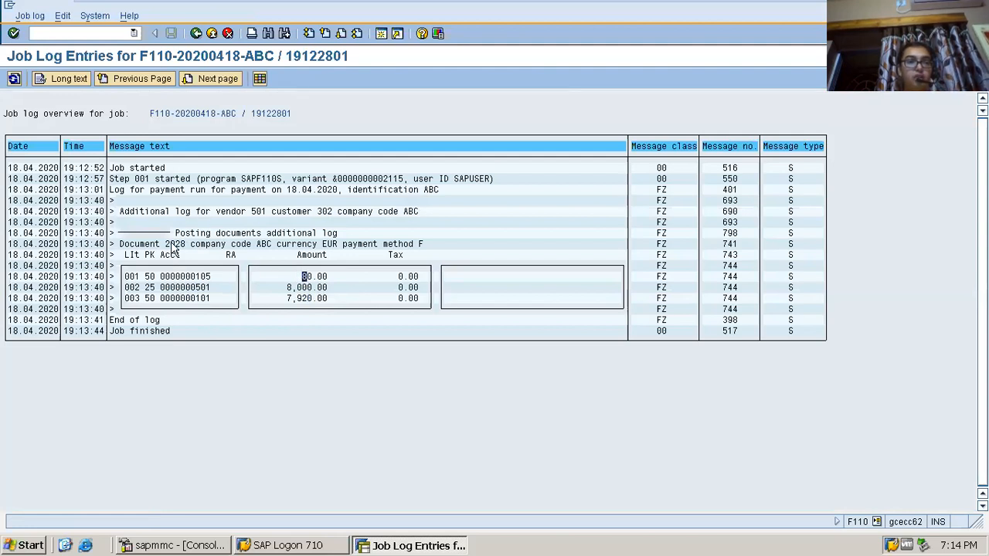
Switch to transaction FB03 and display accounting document 2028 in company code ABC.
{"action": "left_click", "coordinate": [69, 33]}
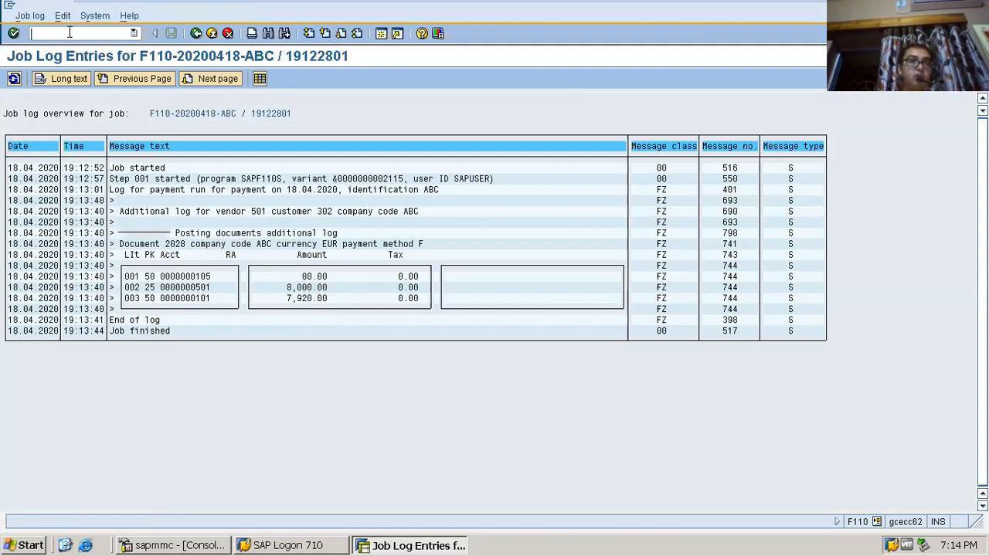
{"action": "type", "text": "/n"}
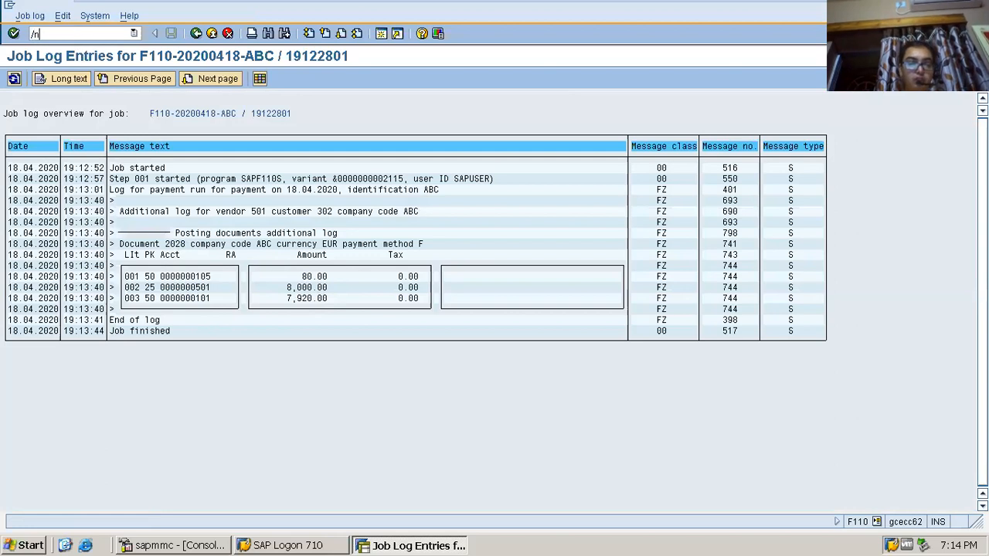
{"action": "type", "text": "fb03"}
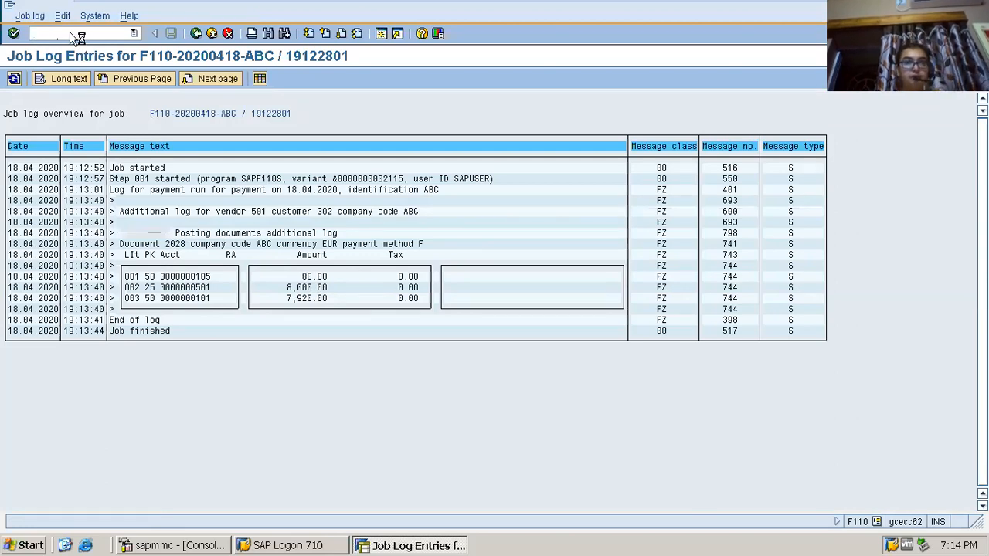
{"action": "key", "text": "Return"}
{"action": "key", "text": "Right"}
{"action": "key", "text": "Right"}
{"action": "key", "text": "Right"}
{"action": "key", "text": "Right"}
{"action": "key", "text": "BackSpace"}
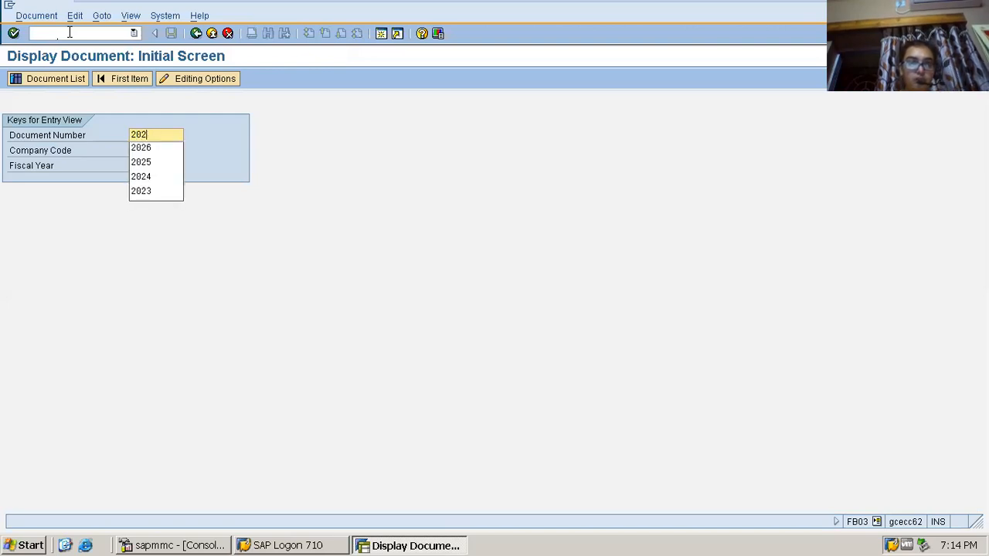
{"action": "type", "text": "8"}
{"action": "key", "text": "Return"}
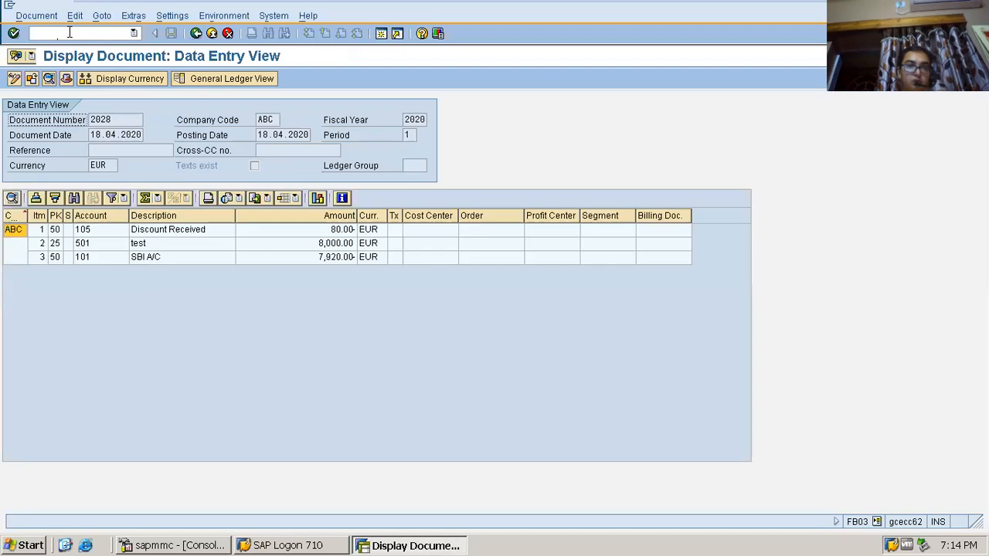
Review the document's line items, then check the transaction code and document type in its header and close the header.
{"action": "left_click", "coordinate": [146, 244]}
{"action": "left_click", "coordinate": [147, 257]}
{"action": "left_click", "coordinate": [171, 233]}
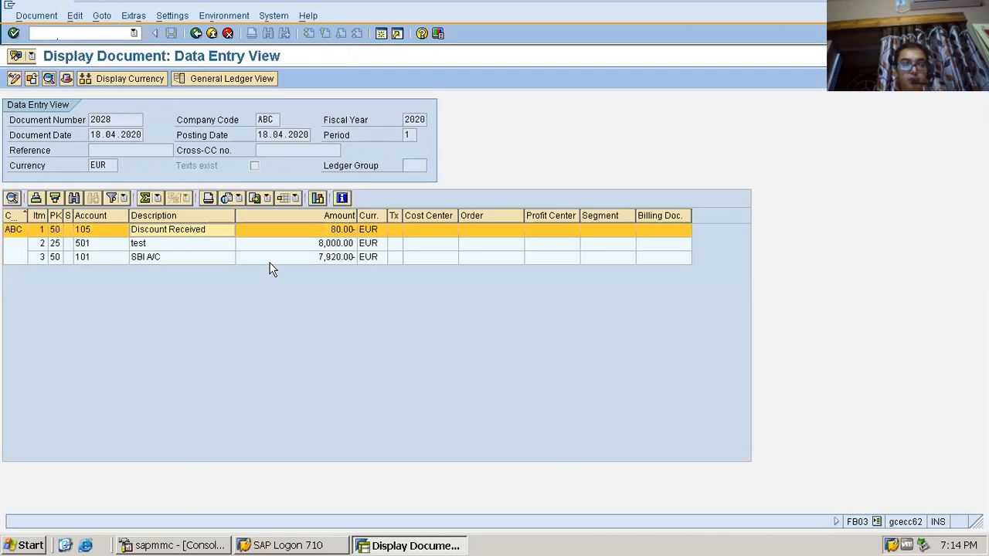
{"action": "left_click", "coordinate": [66, 79]}
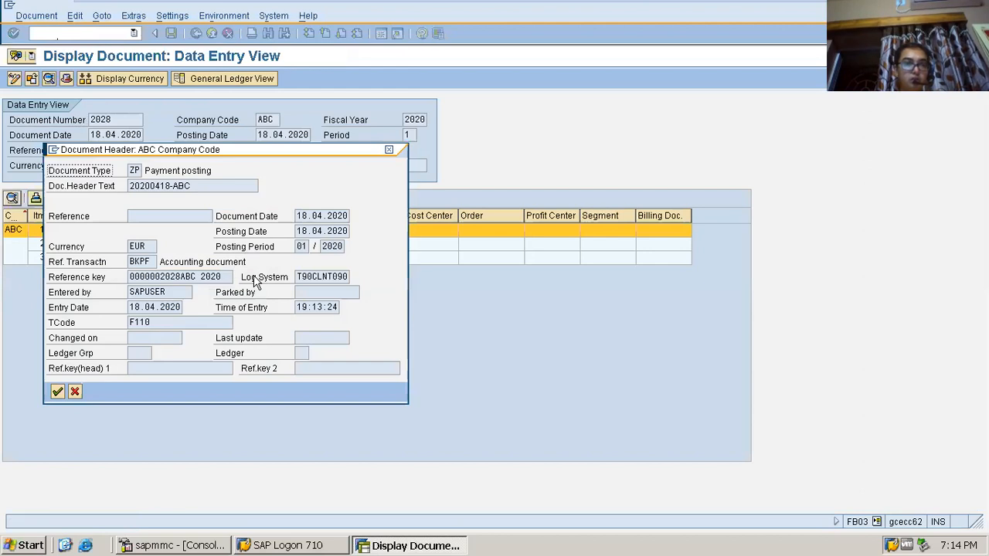
{"action": "left_click_drag", "start_coordinate": [150, 323], "coordinate": [120, 323]}
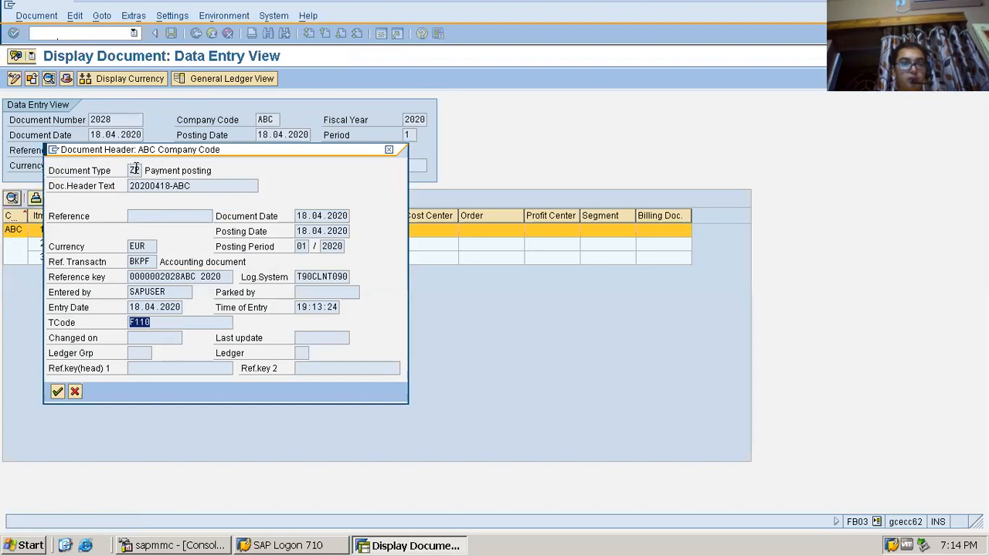
{"action": "left_click", "coordinate": [389, 152]}
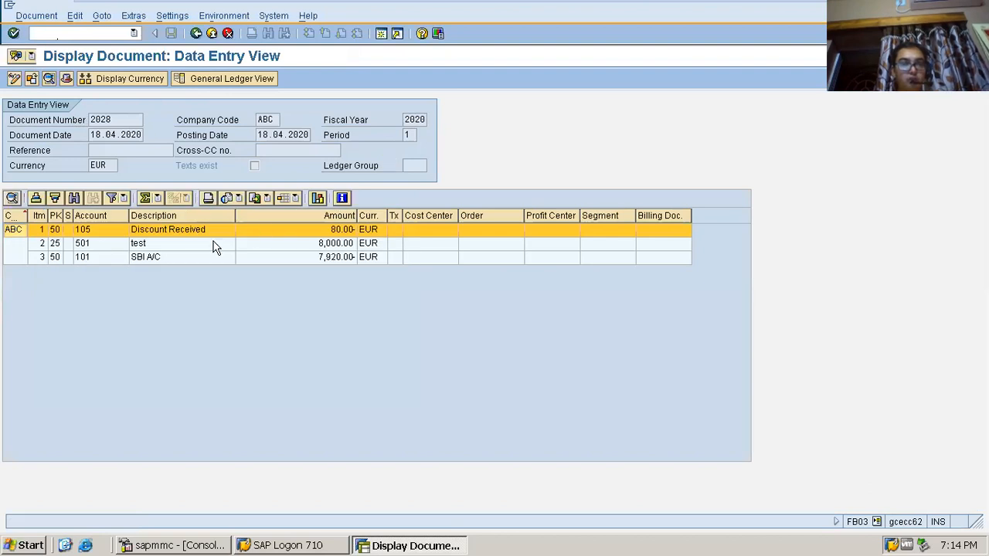
Open the Discount Received line item, check its amount, and return to the document's data entry view.
{"action": "double_click", "coordinate": [307, 234]}
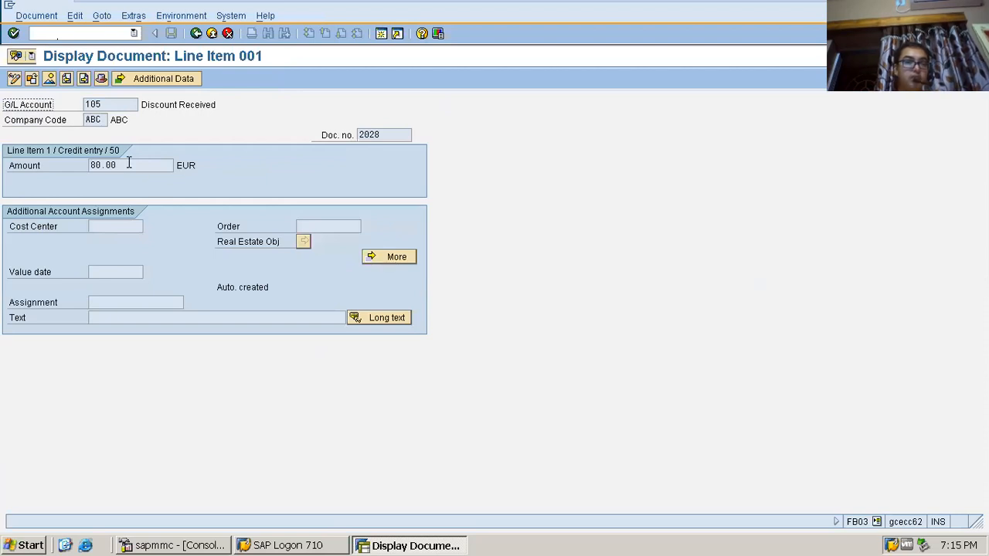
{"action": "left_click_drag", "start_coordinate": [126, 164], "coordinate": [65, 158]}
{"action": "left_click", "coordinate": [196, 34]}
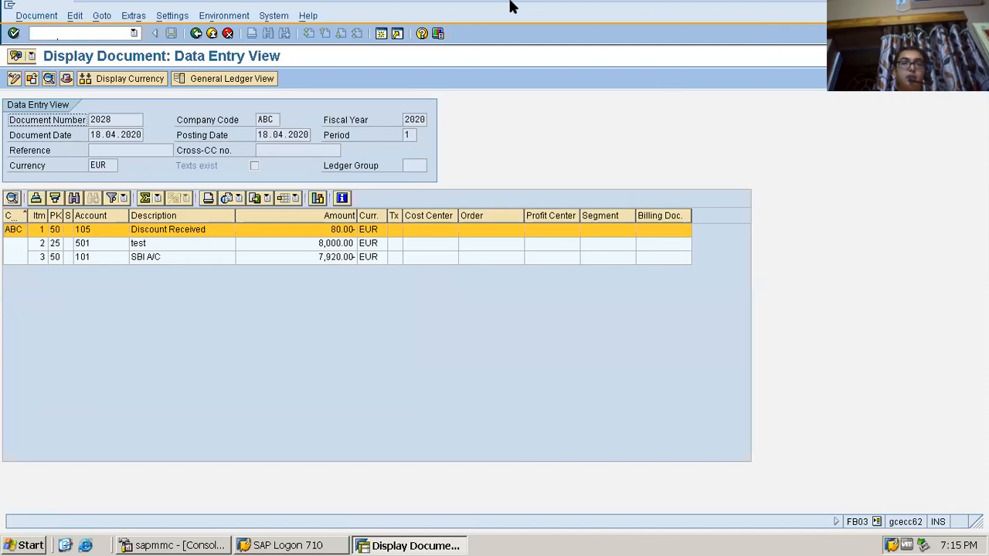
{"action": "mouse_move", "coordinate": [512, 3]}
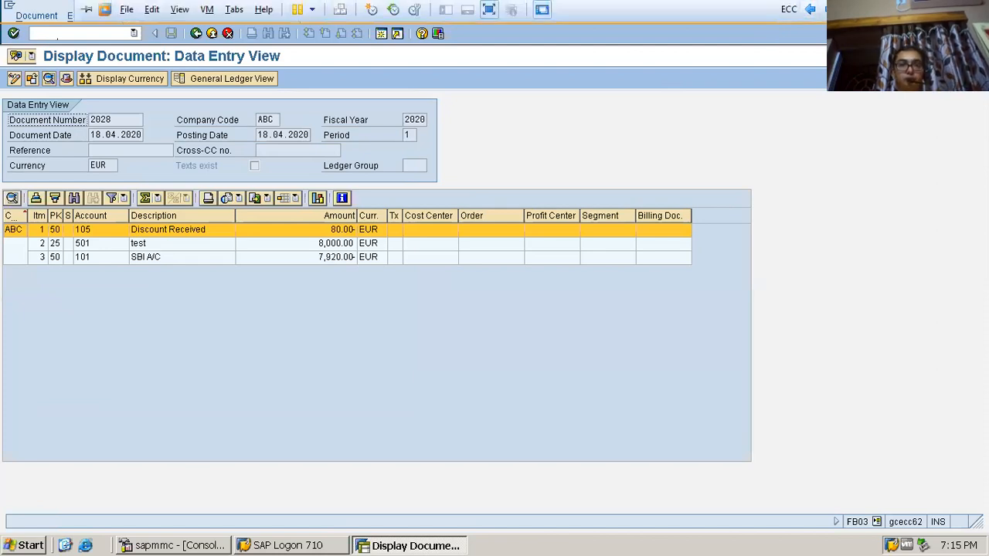